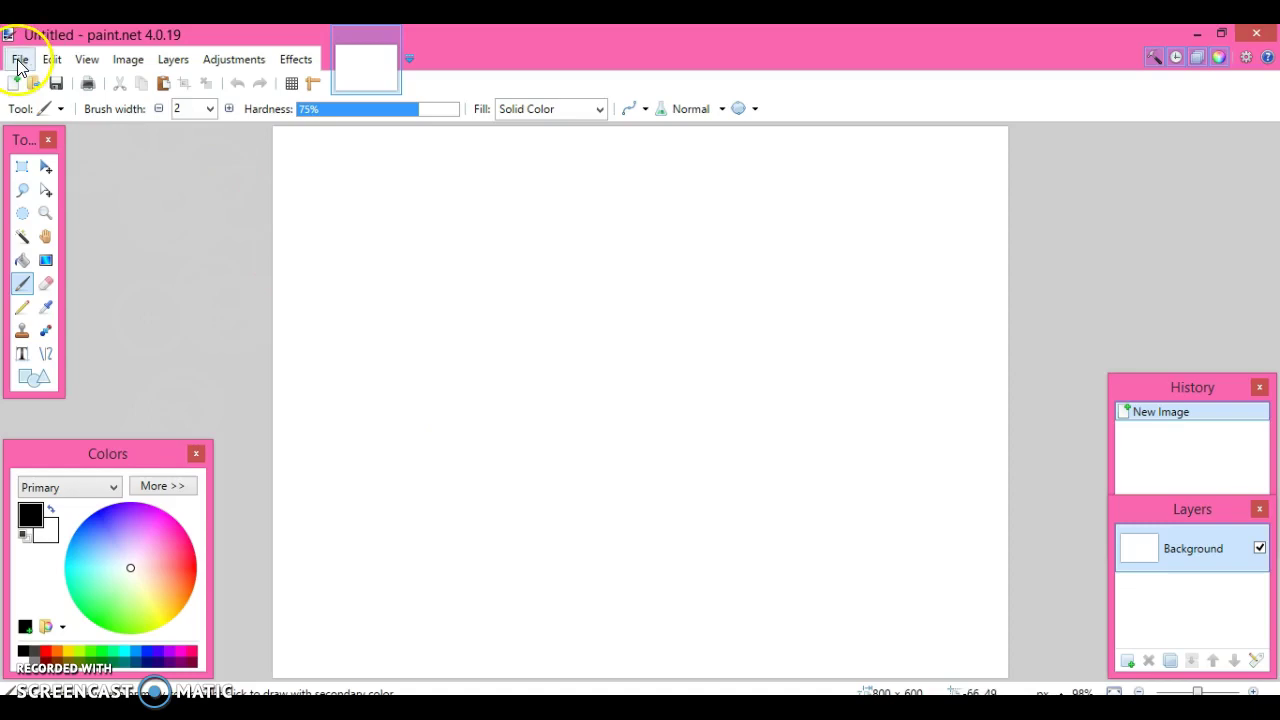
Import Background (3).jpg as a new layer over the blank background, then deselect.
click(143, 62)
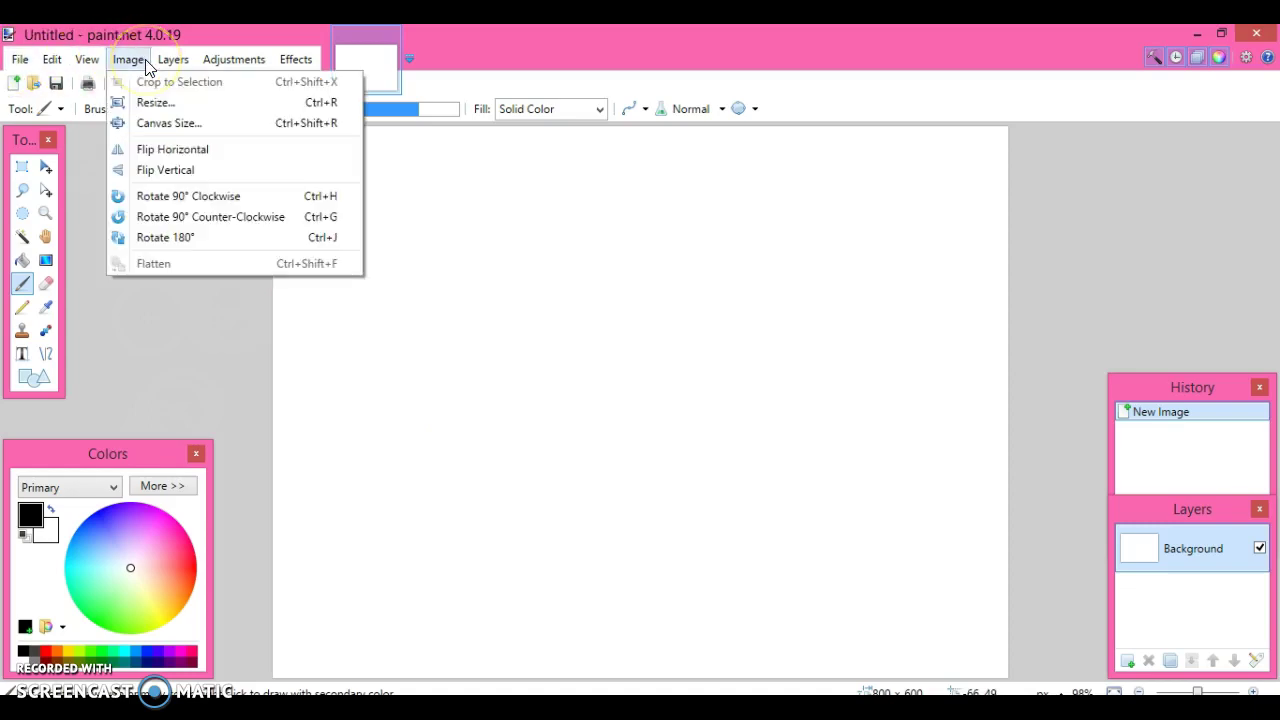
drag(145, 66, 148, 148)
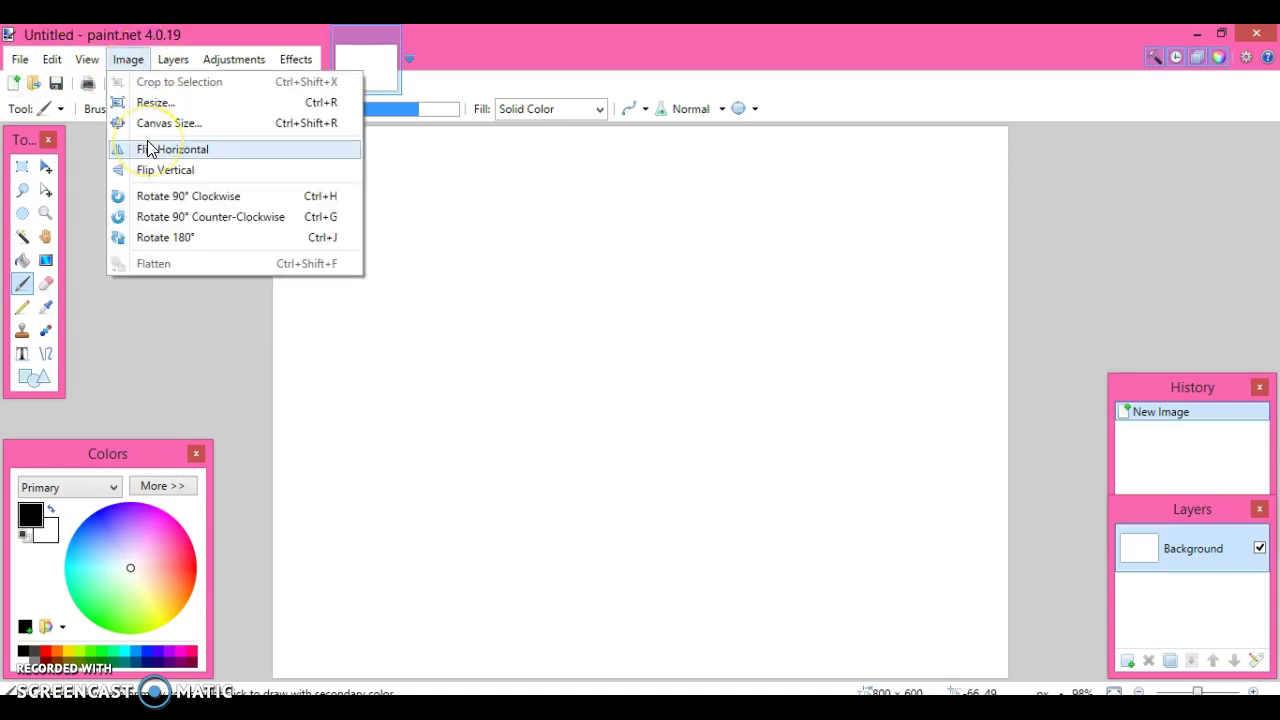
mouse_move(174, 62)
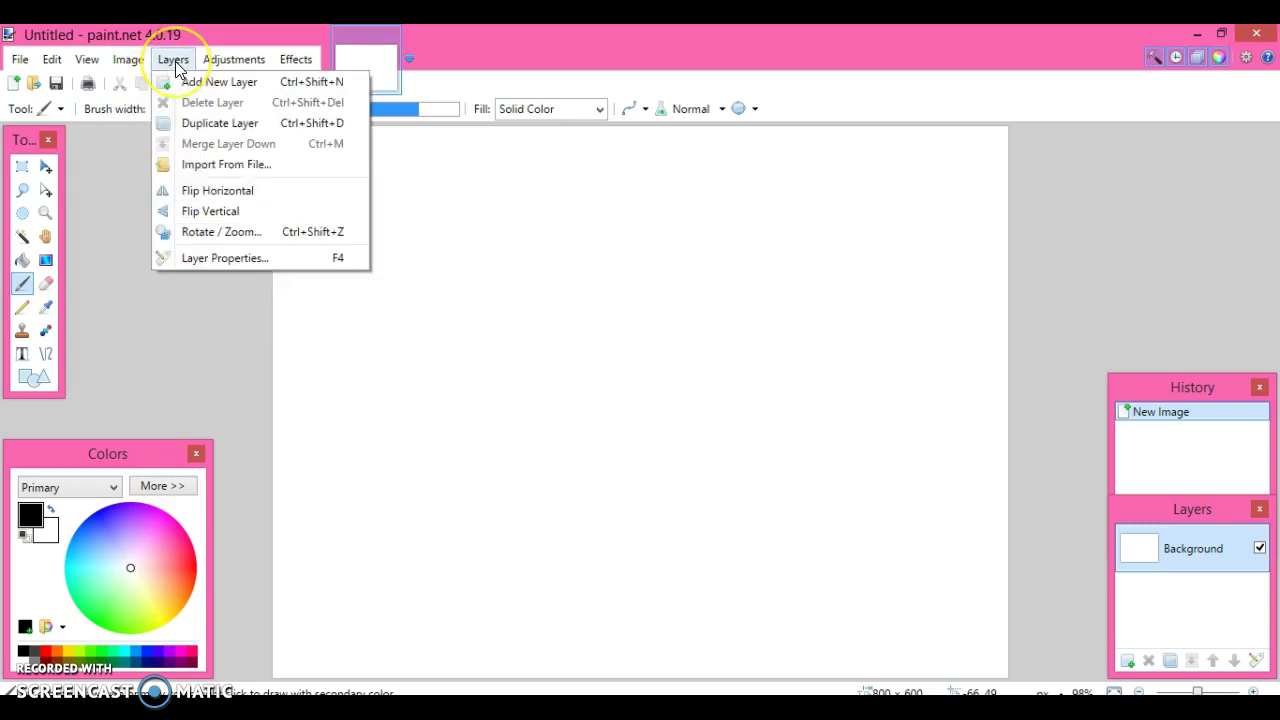
click(208, 175)
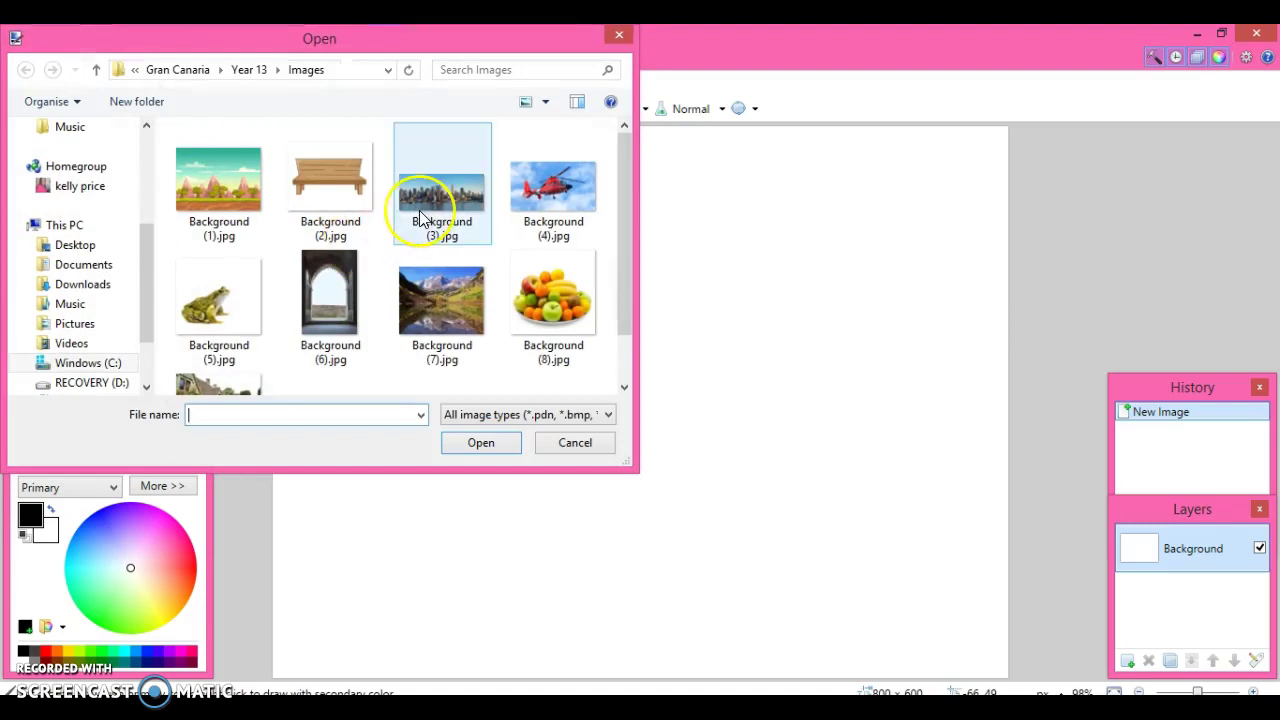
click(420, 212)
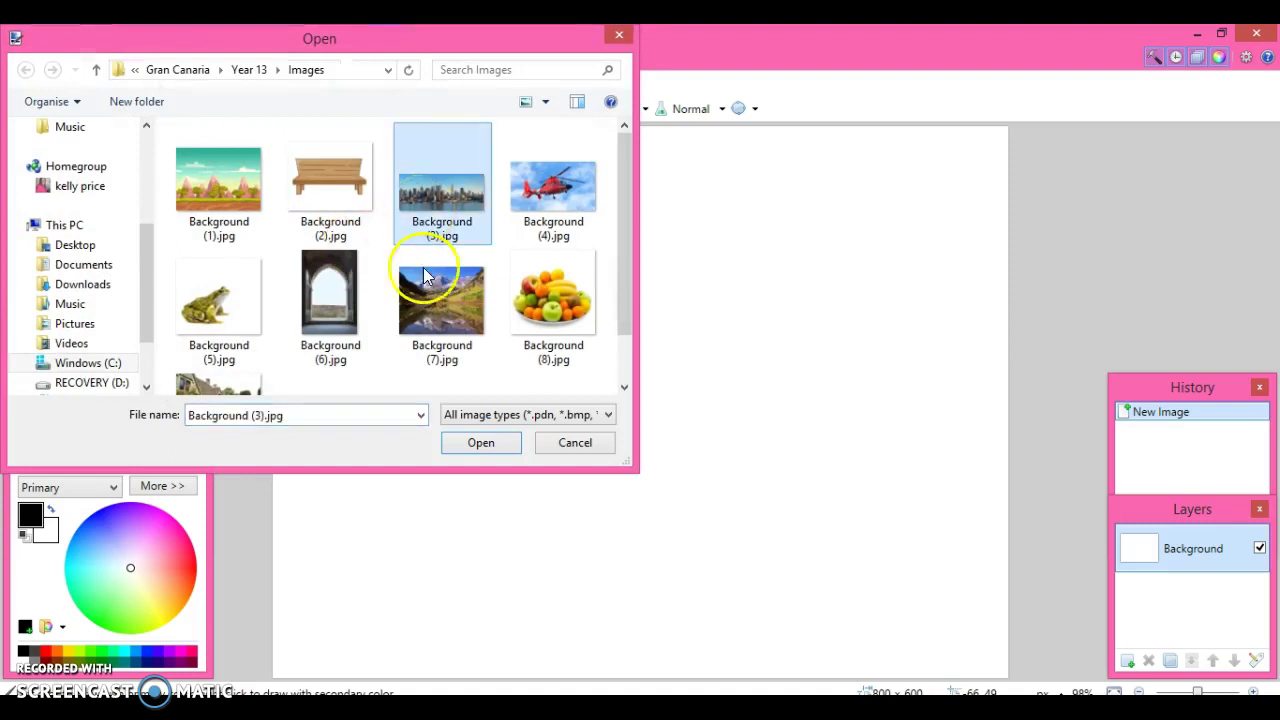
click(484, 443)
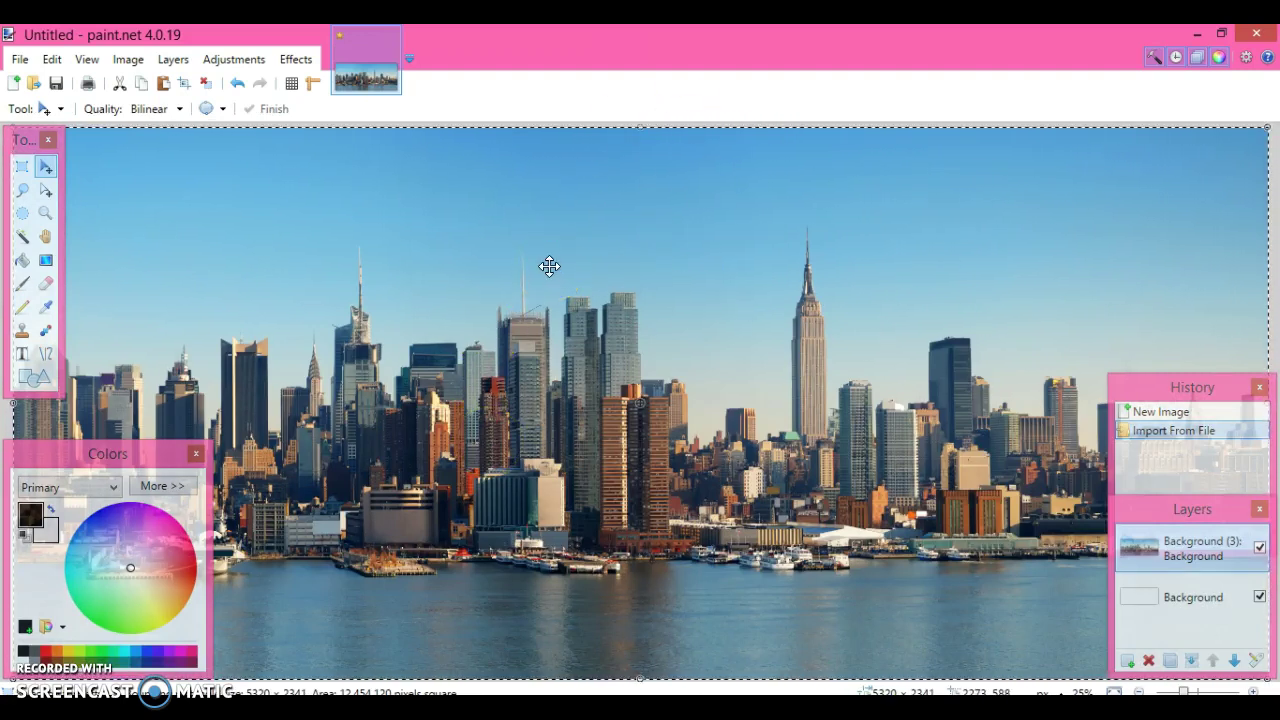
key(ctrl+d)
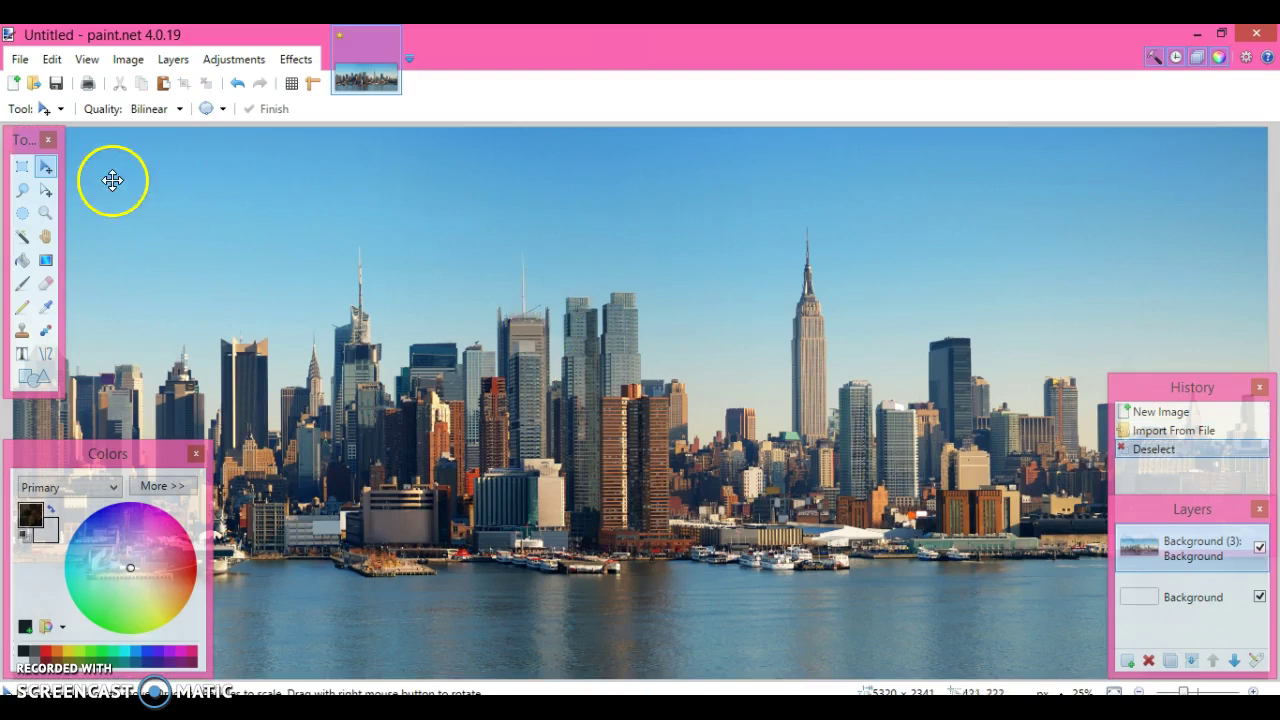
Select all and scale the skyline layer down from its corner to about 4533 × 1883.
key(ctrl+a)
click(229, 223)
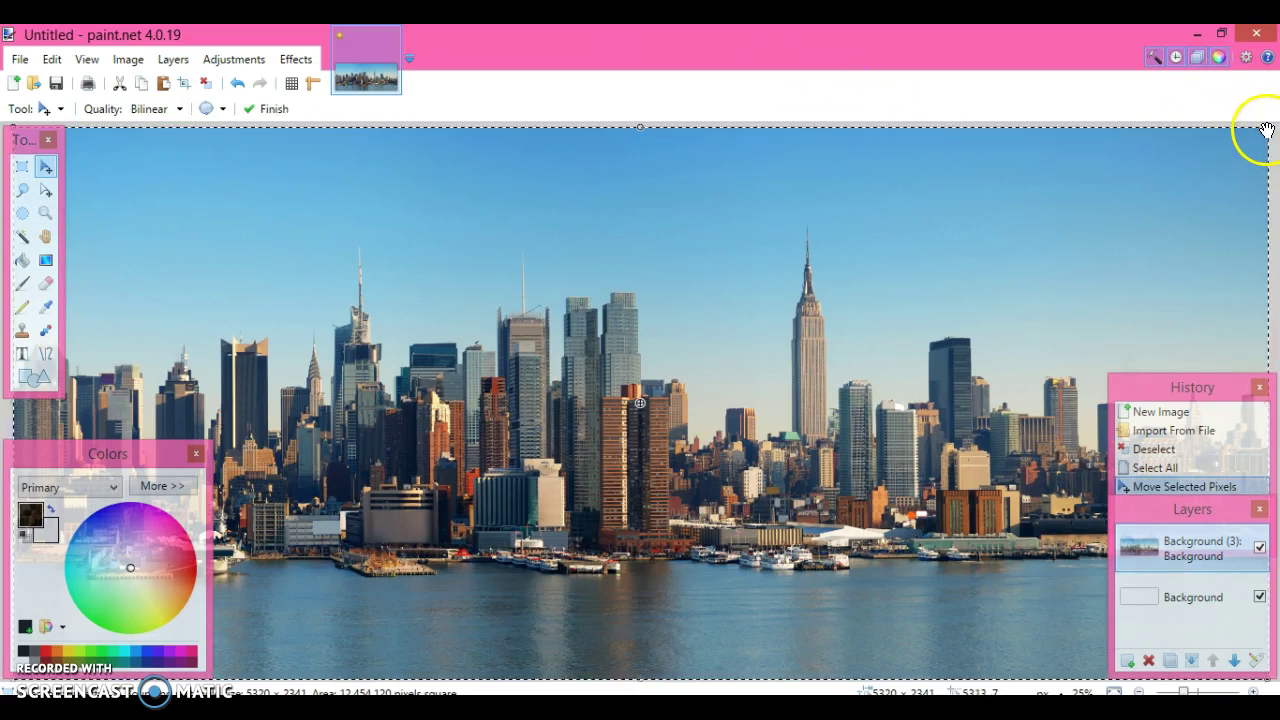
drag(1266, 130, 1074, 243)
key(Return)
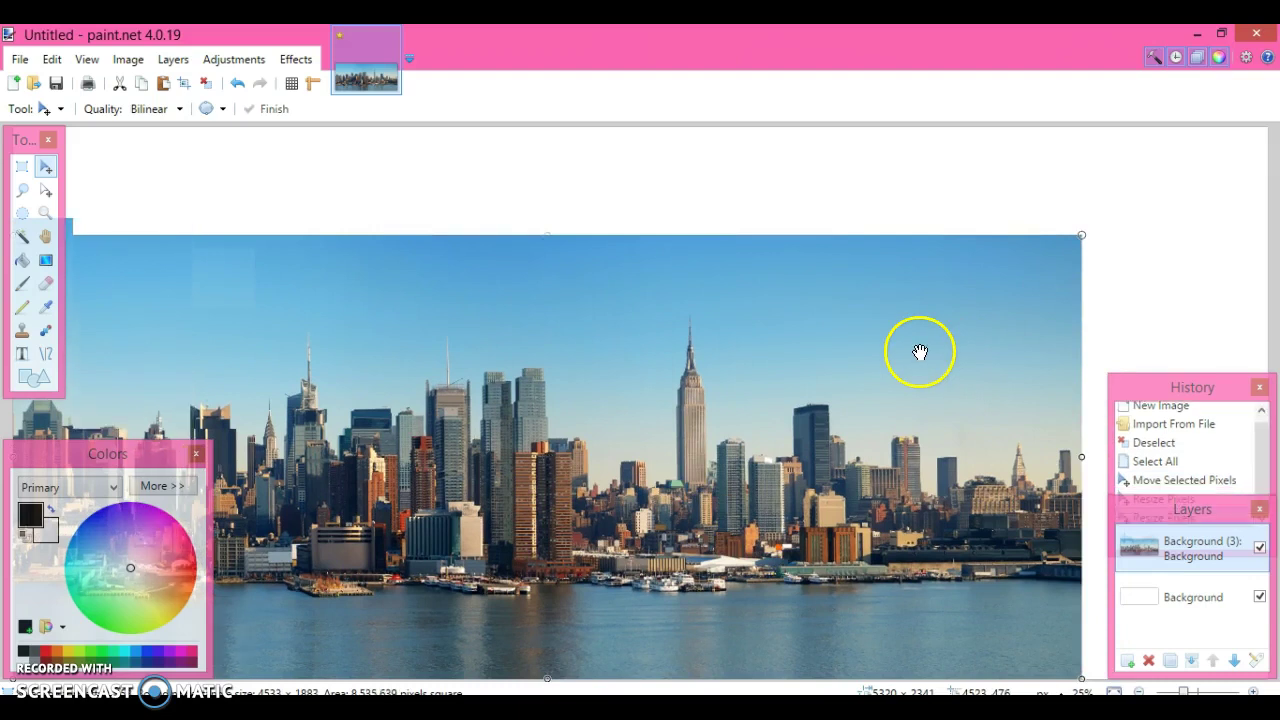
key(Return)
Drag the shrunken skyline up and right so it sits centred on the canvas.
mouse_move(650, 392)
mouse_down()
mouse_move(917, 288)
mouse_move(849, 331)
mouse_move(820, 314)
mouse_up()
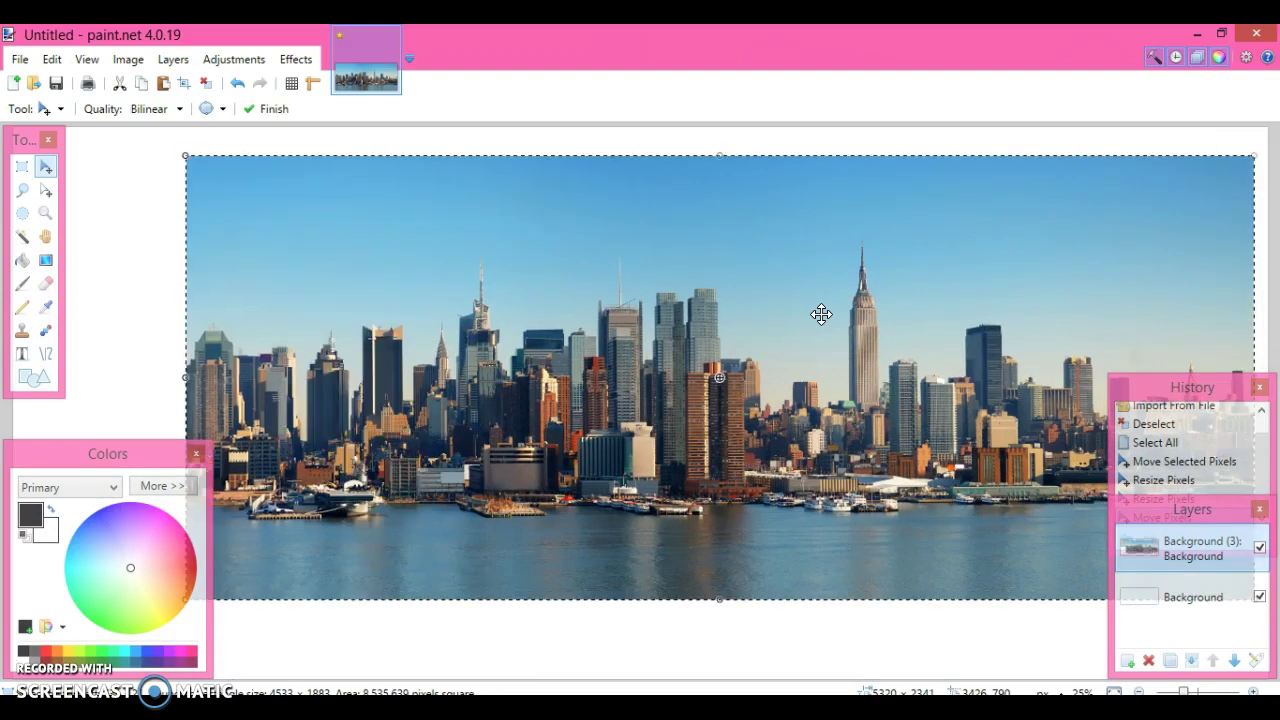
click(823, 323)
click(926, 526)
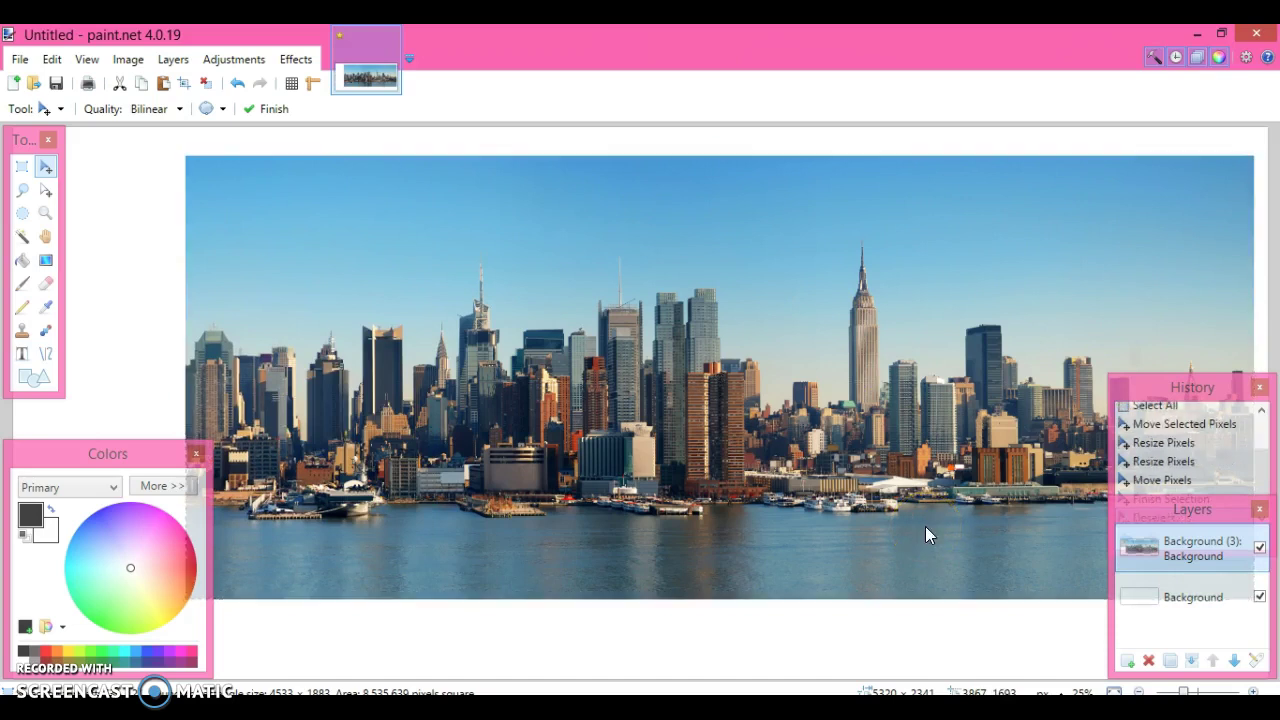
click(1178, 636)
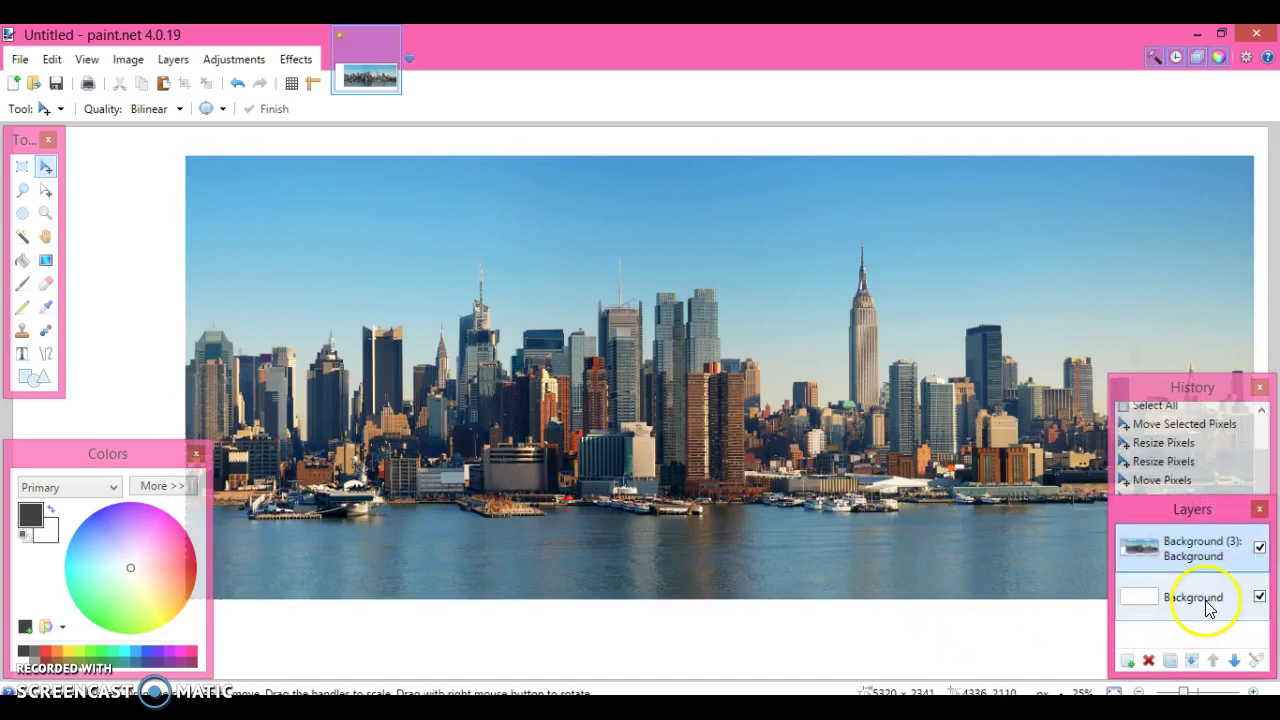
Delete the white Background layer and add an empty Layer 2.
click(1210, 606)
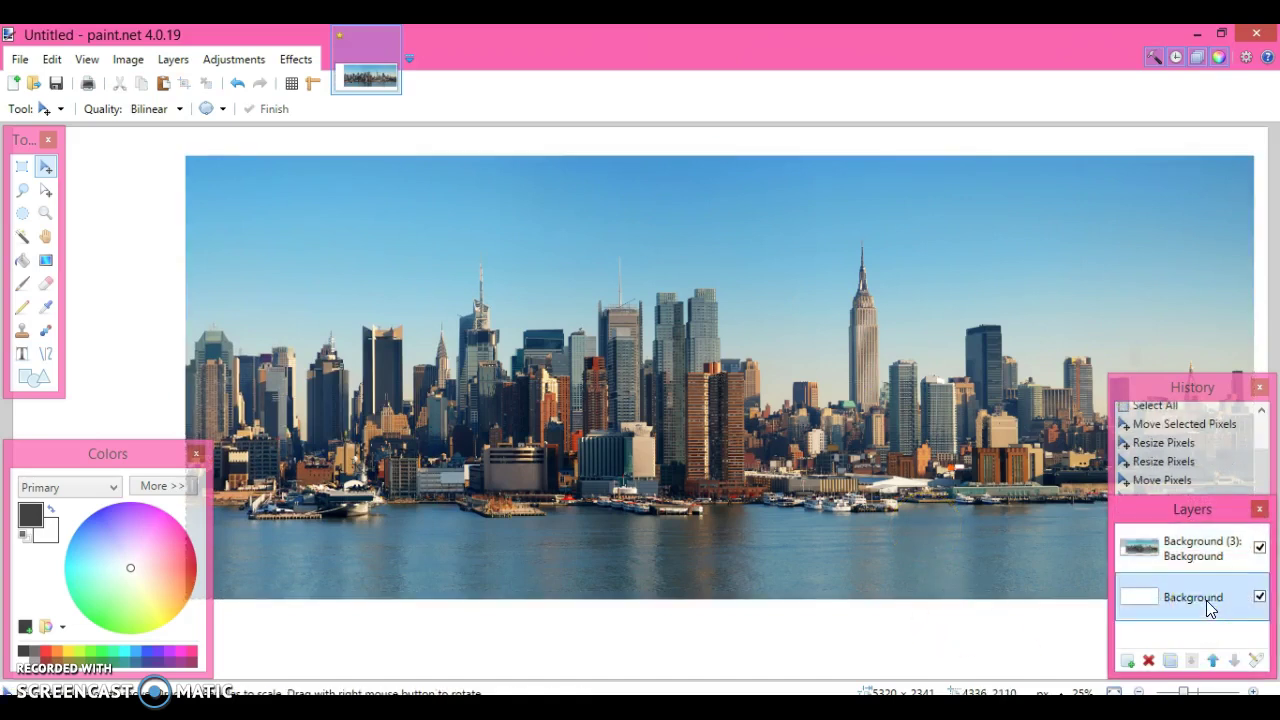
click(1148, 662)
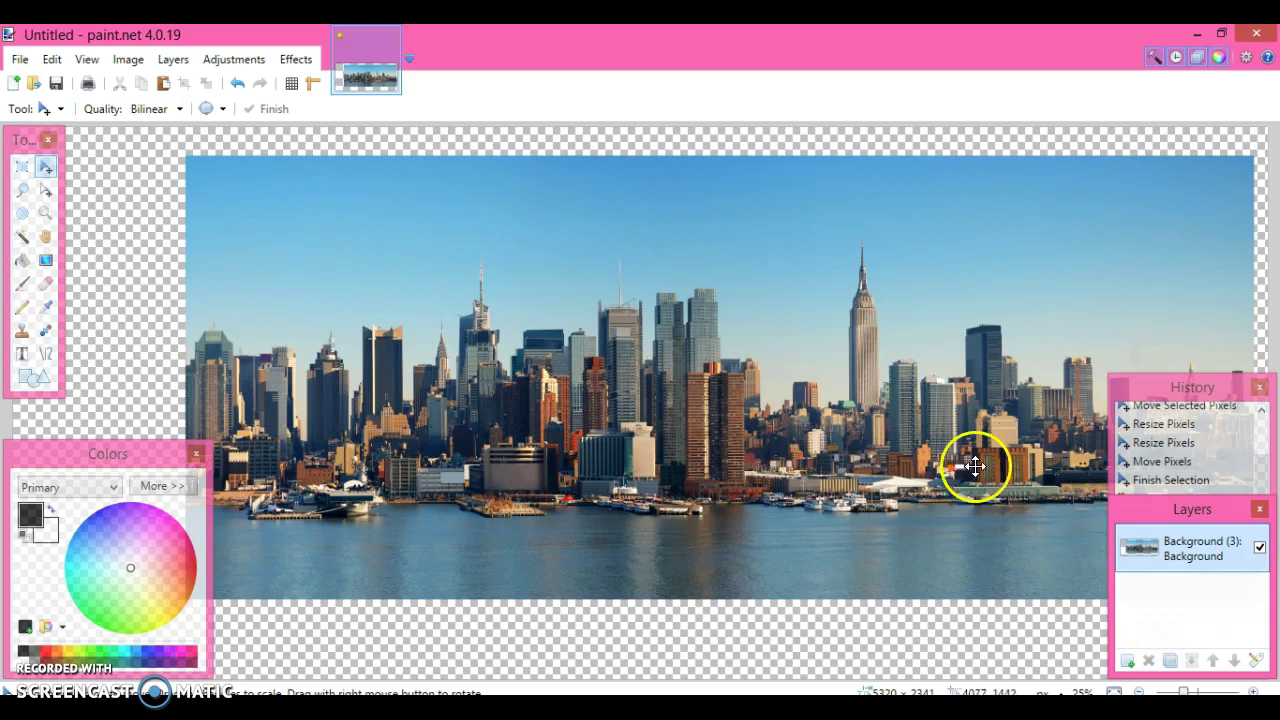
click(1133, 662)
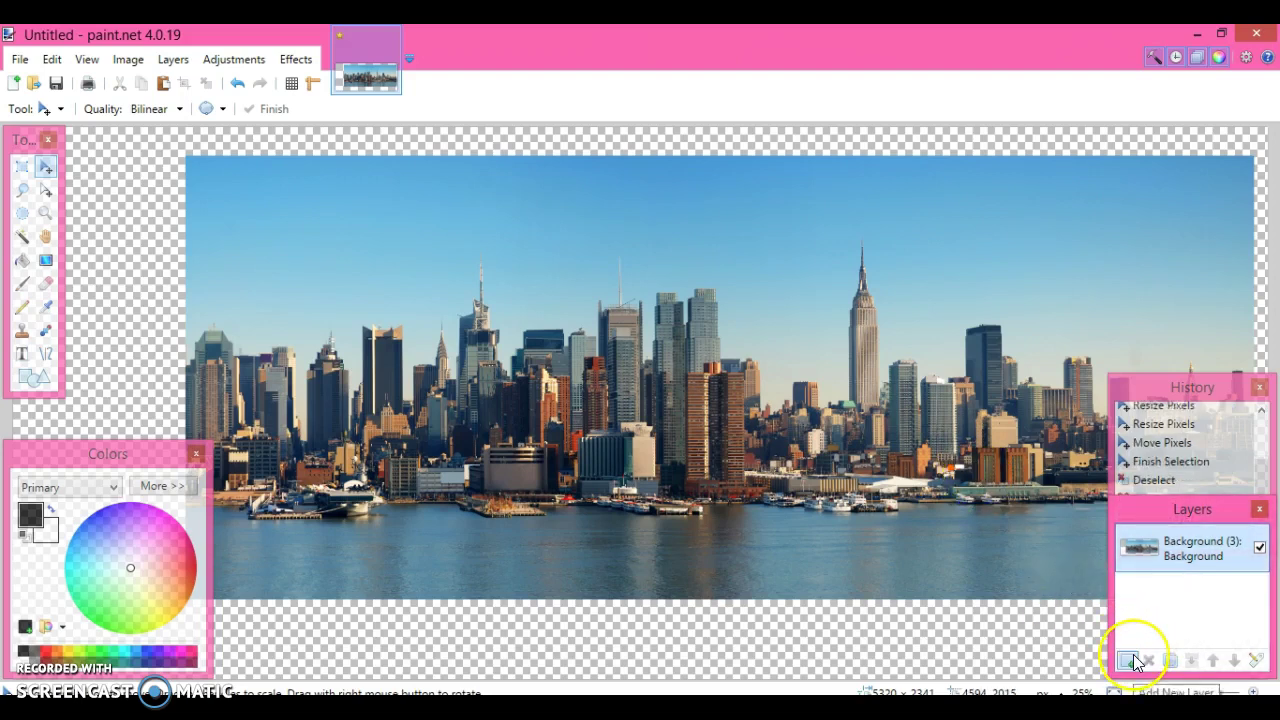
click(972, 426)
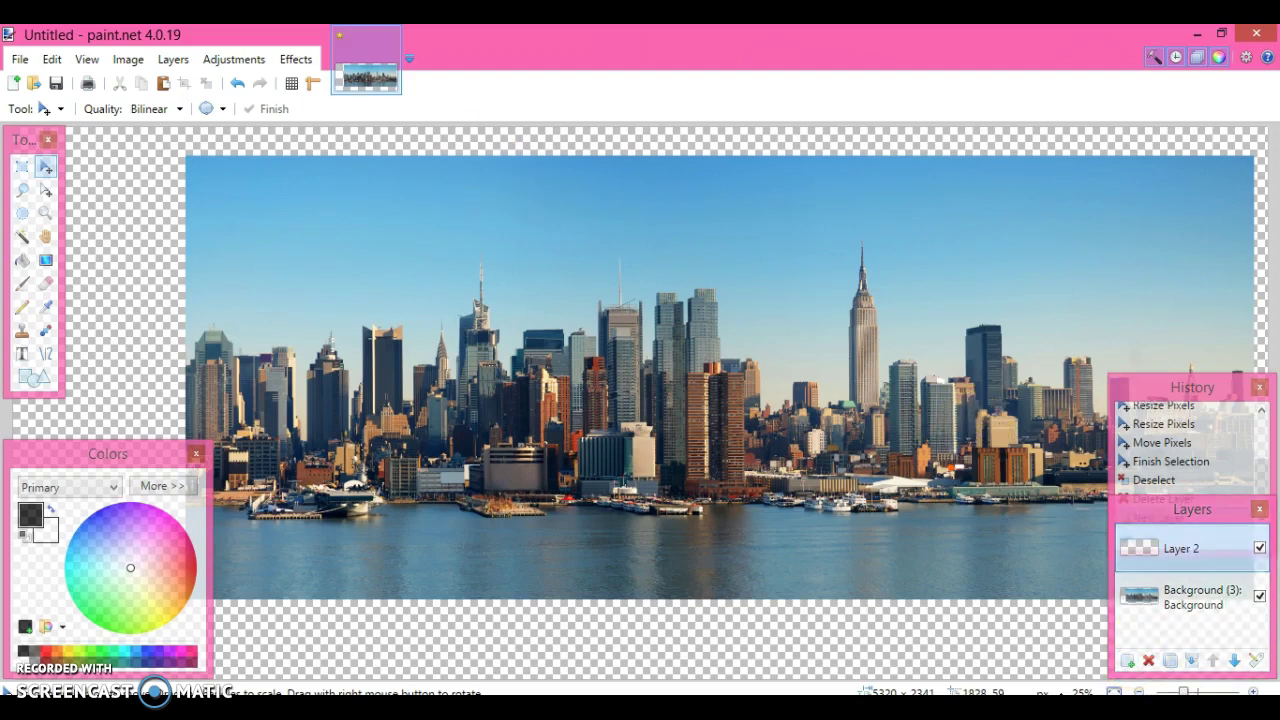
Import the red helicopter photo Background (4).jpg as a new layer.
click(171, 62)
mouse_move(141, 68)
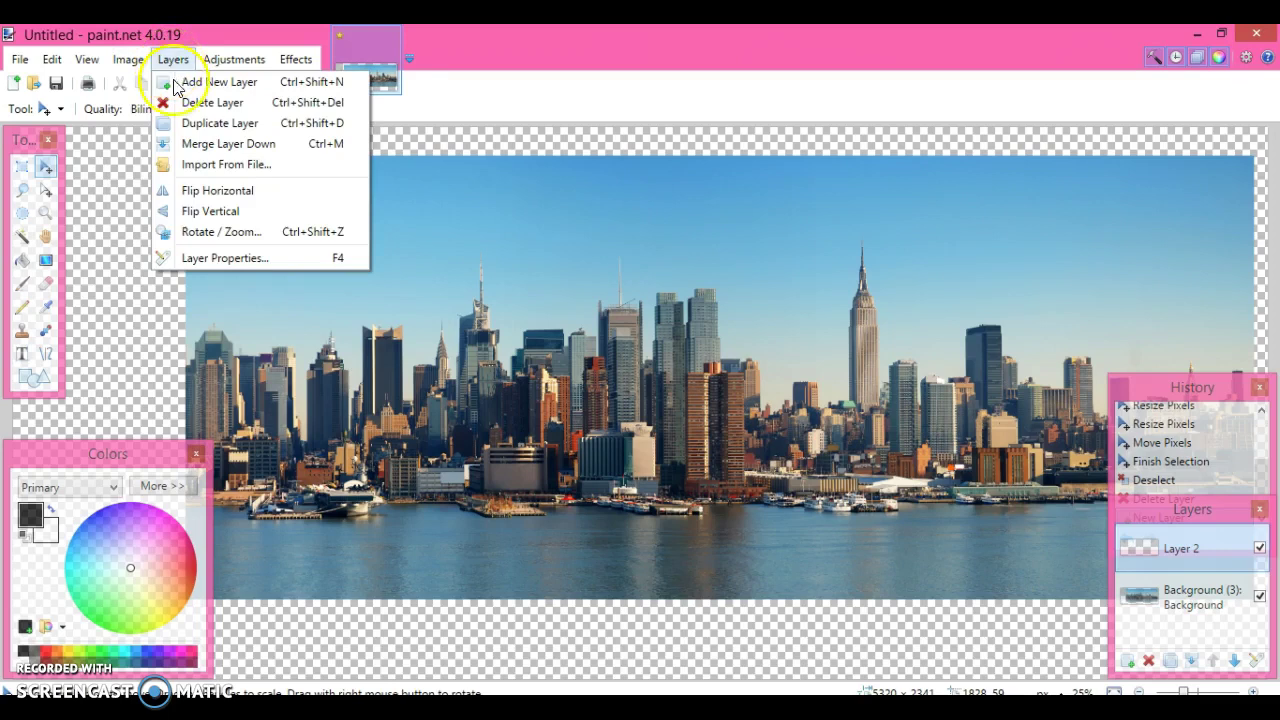
click(186, 166)
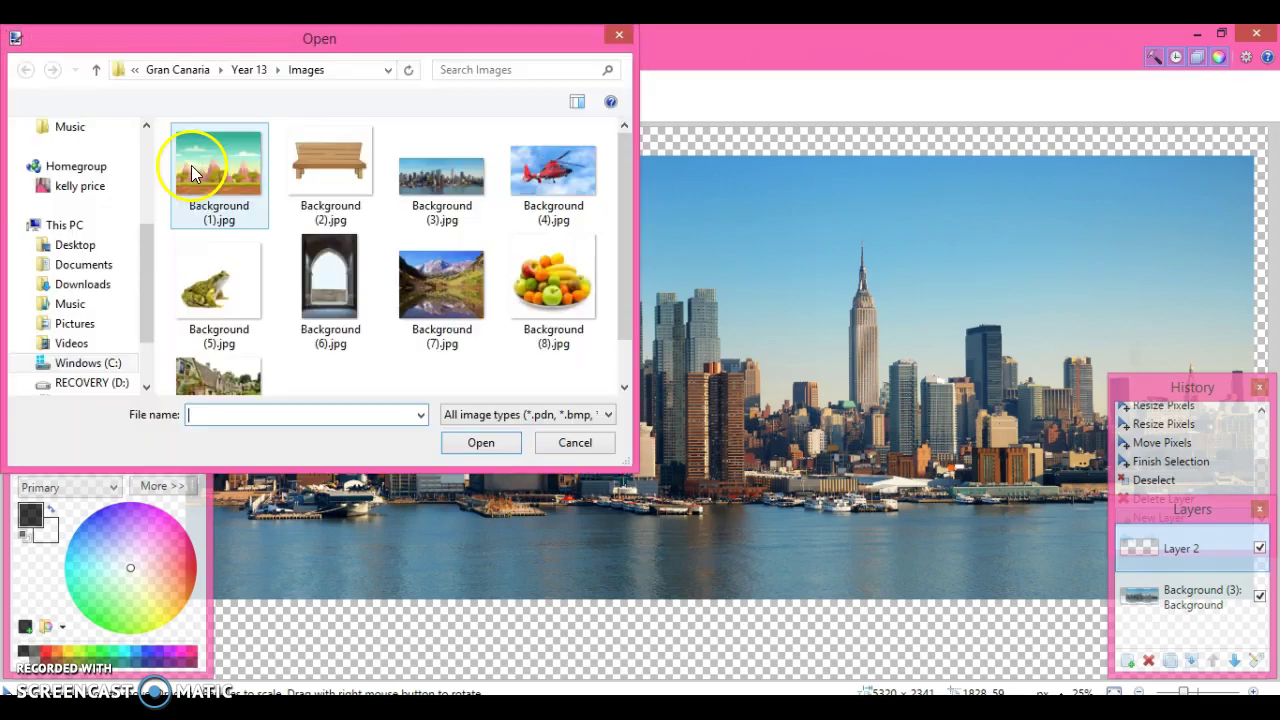
click(535, 180)
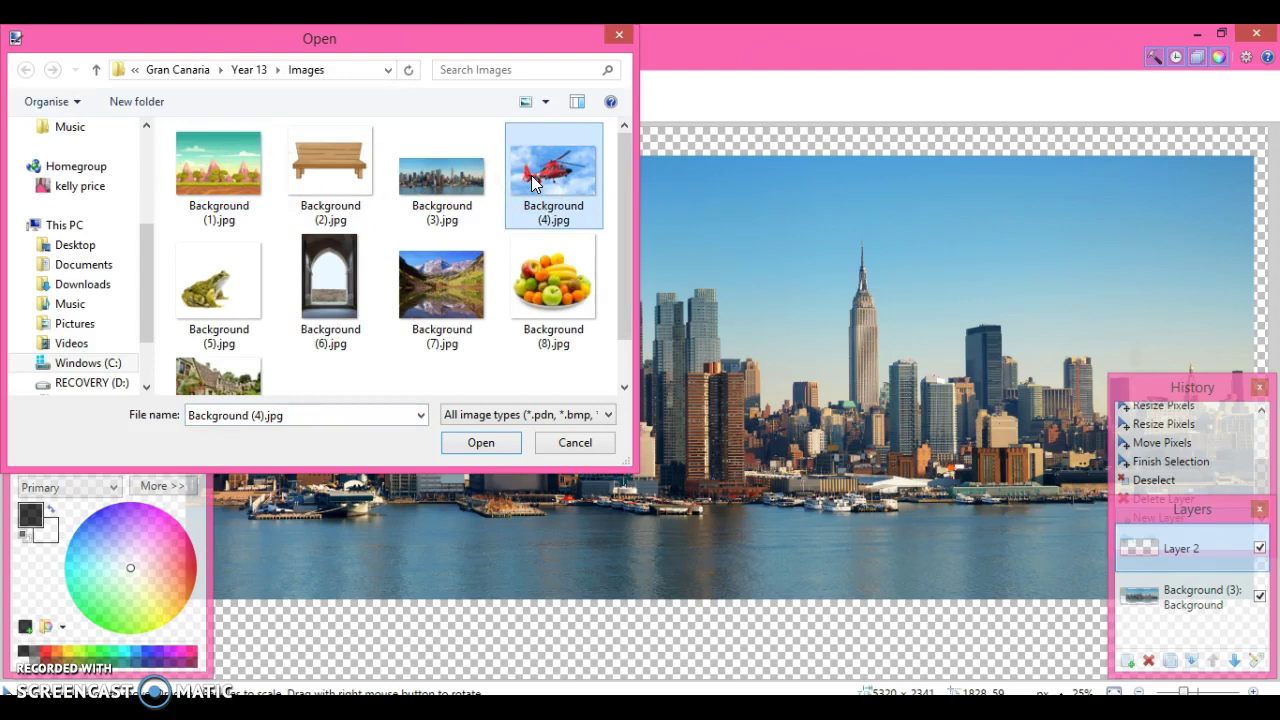
click(481, 442)
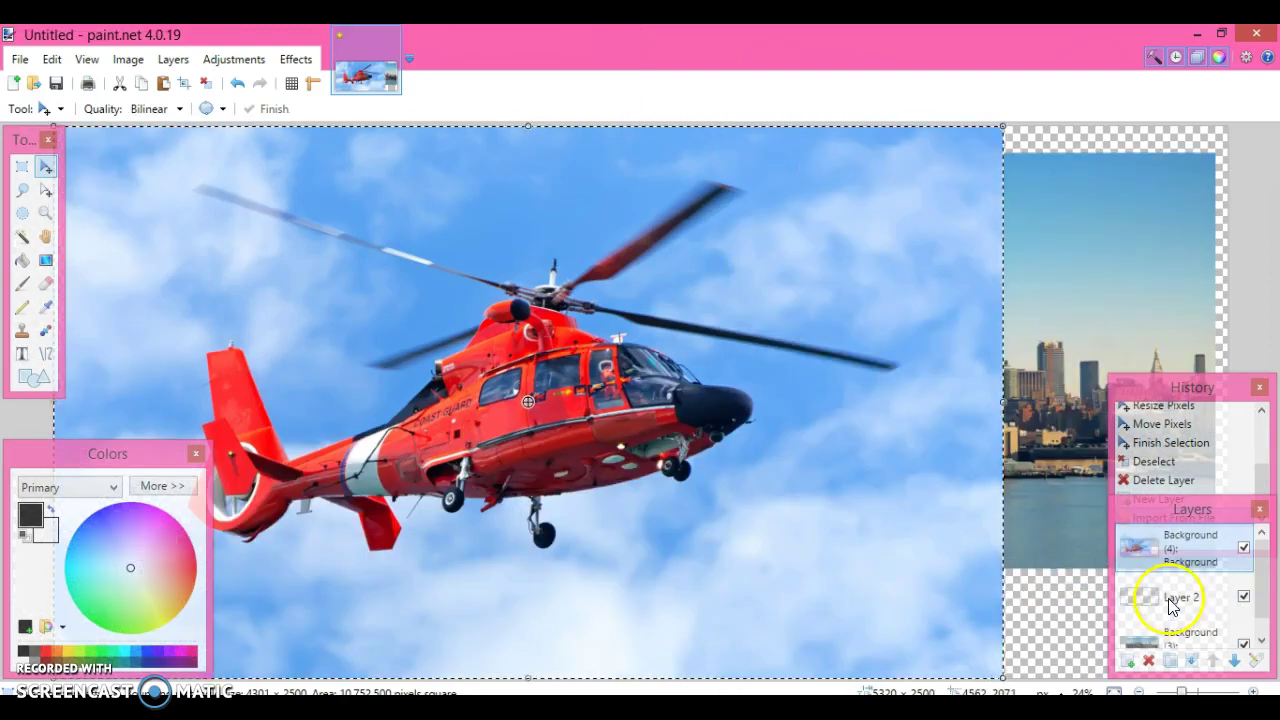
Delete the empty Layer 2, then briefly raise the skyline above the helicopter and back.
click(1175, 603)
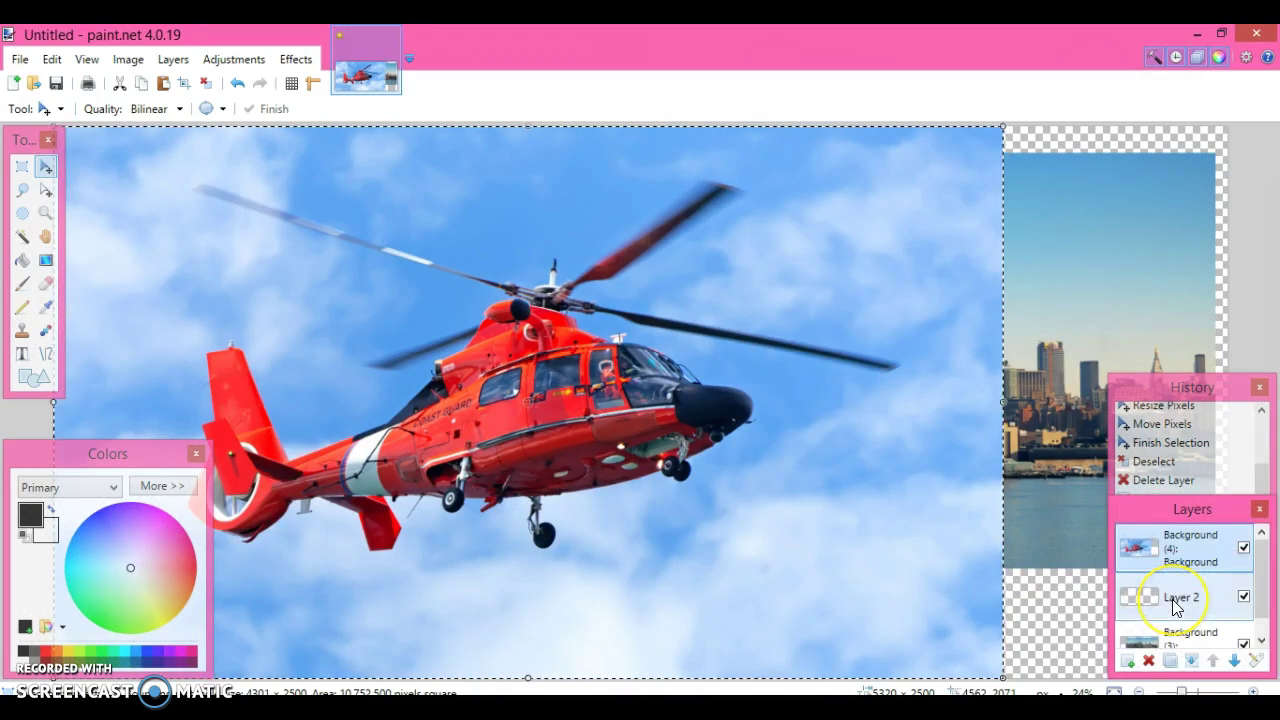
click(1149, 660)
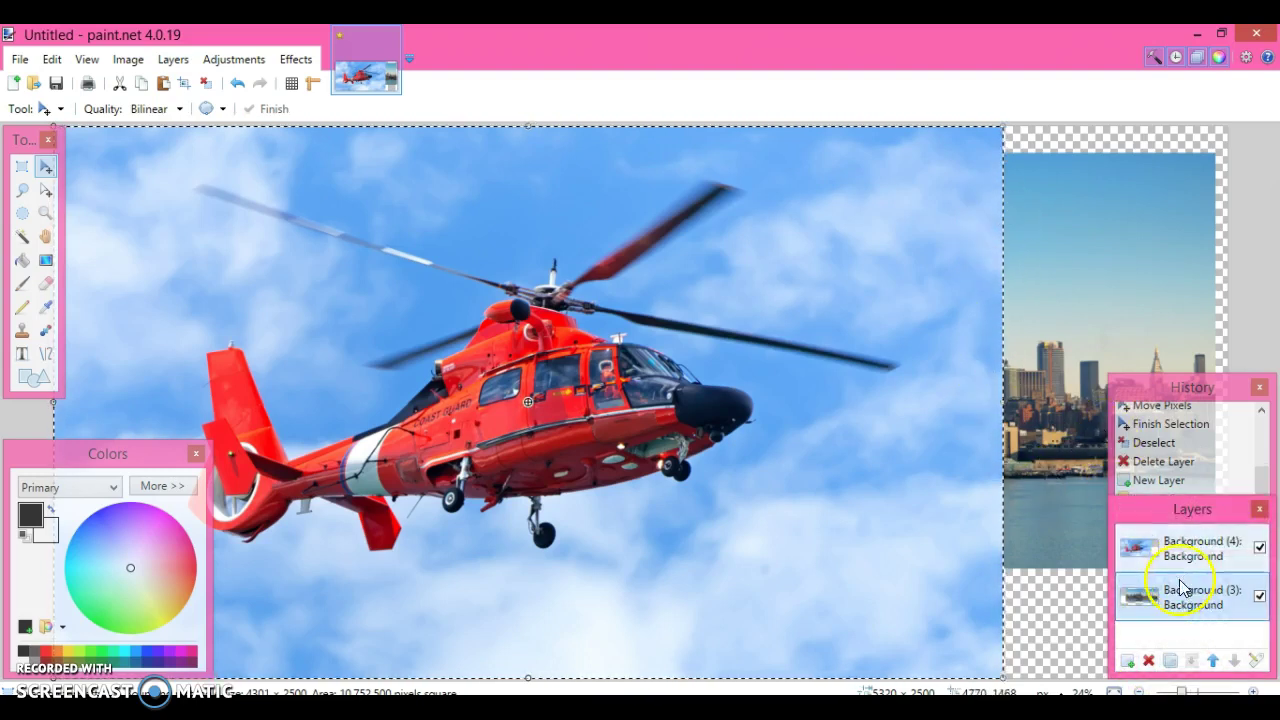
drag(1184, 600, 1178, 553)
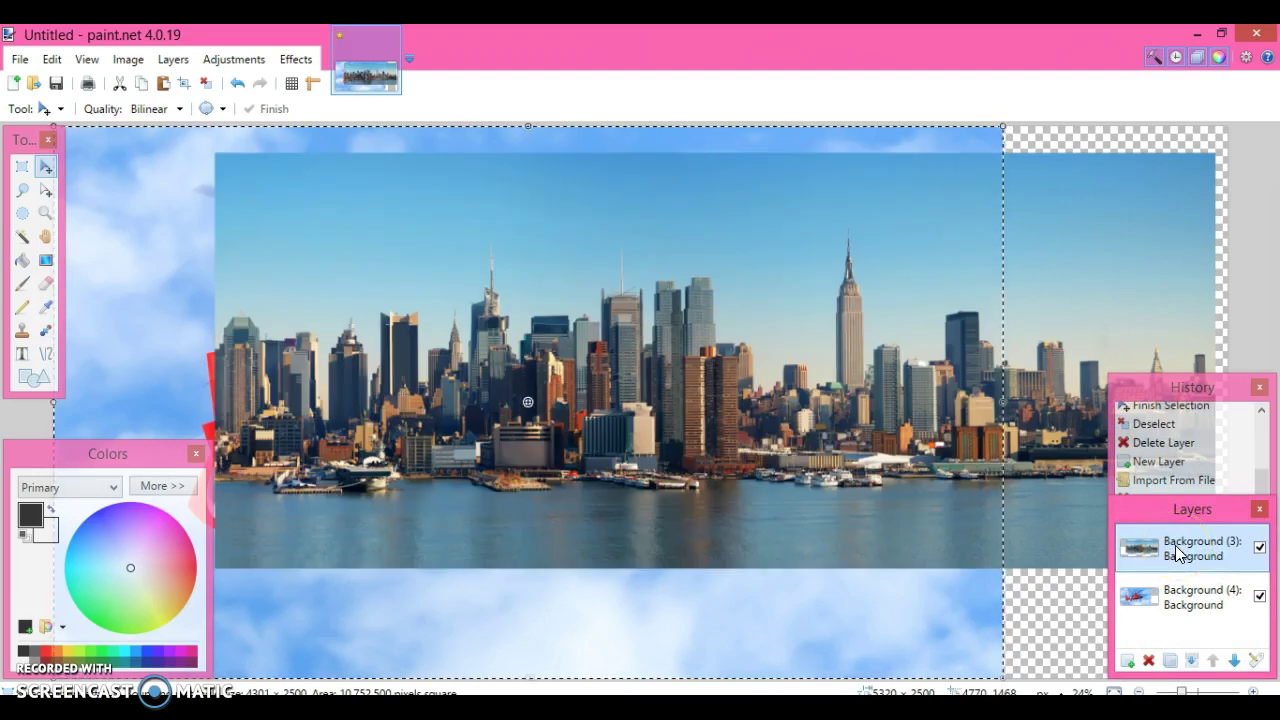
drag(1178, 553, 1178, 598)
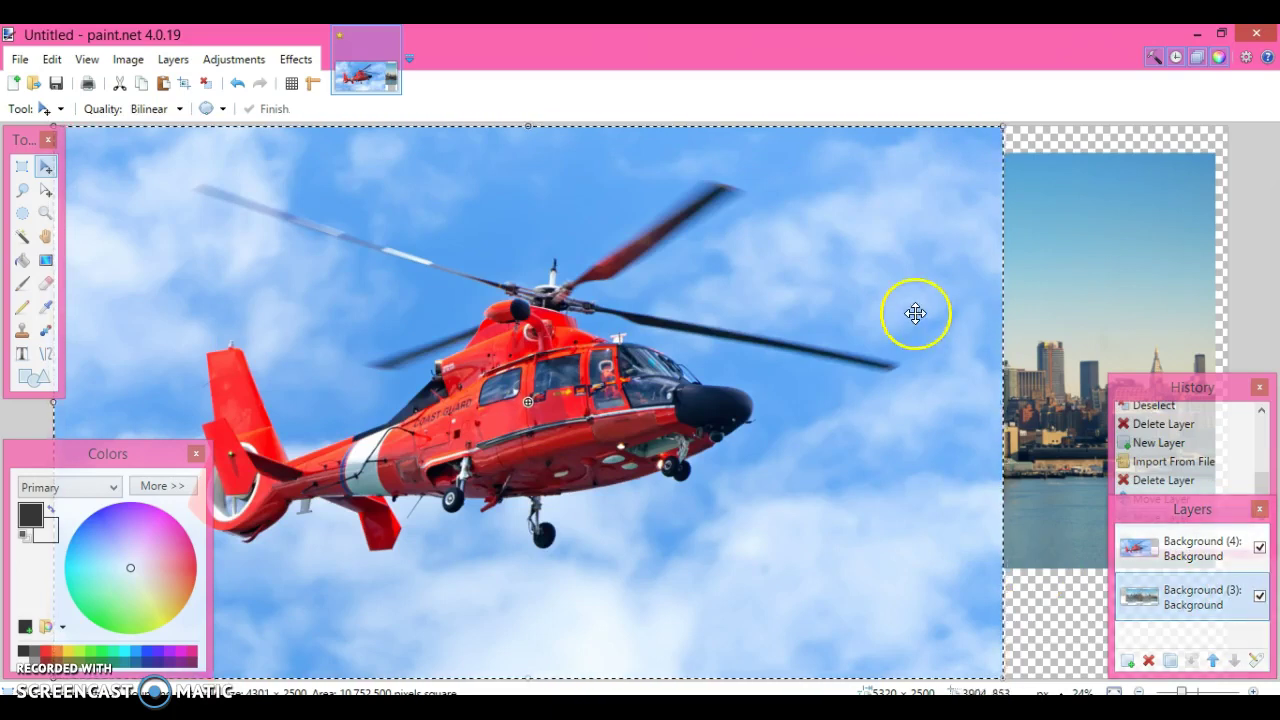
Try shrinking the helicopter, then undo the resize to restore it to full size.
drag(1003, 131, 830, 261)
click(829, 261)
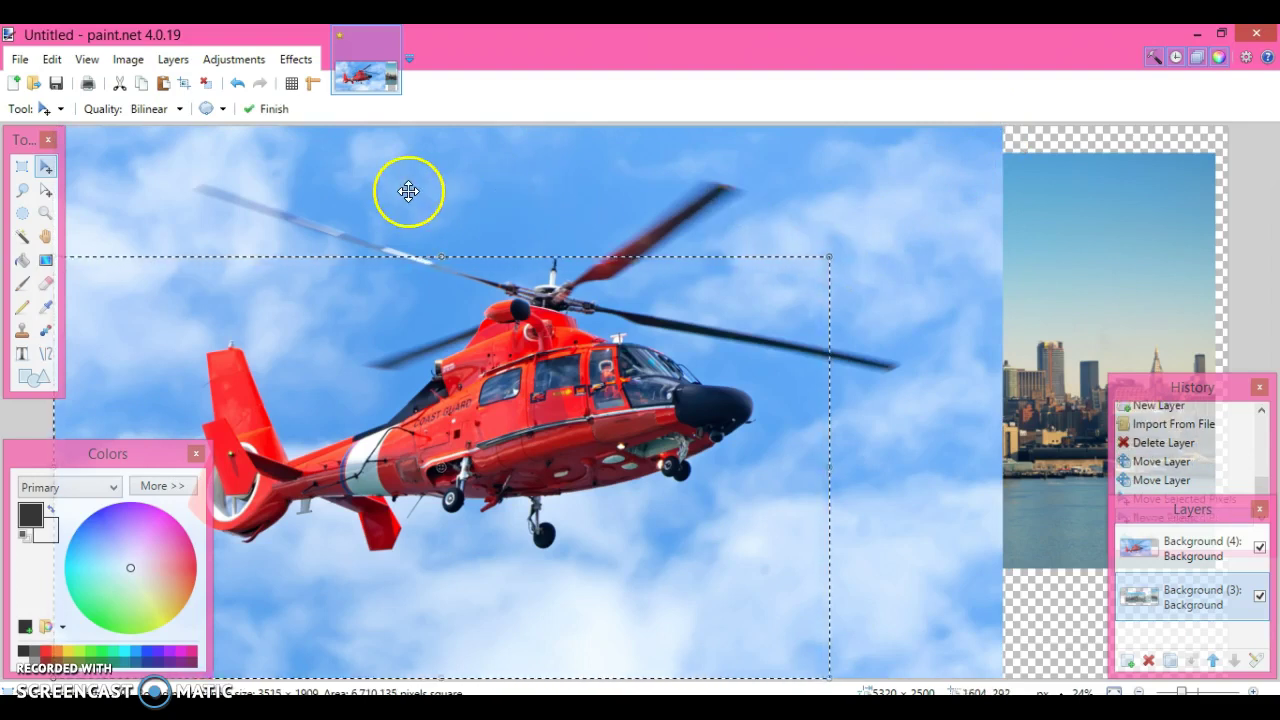
click(52, 59)
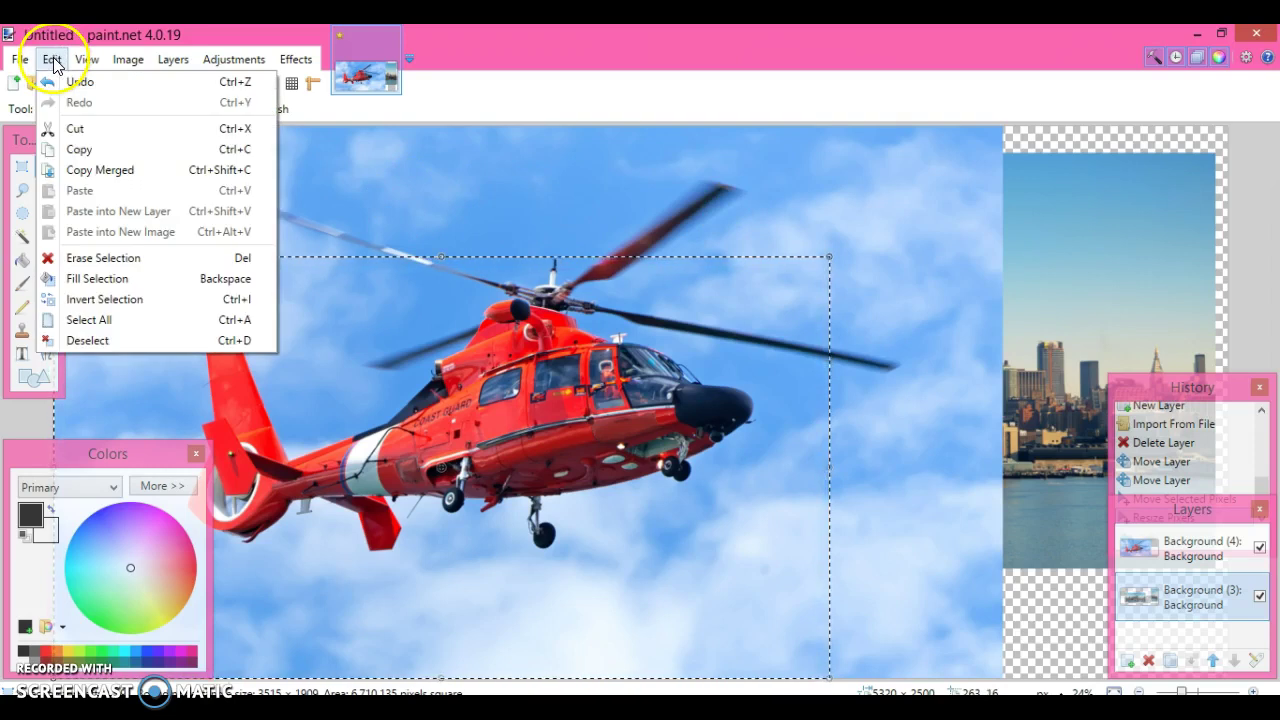
click(56, 80)
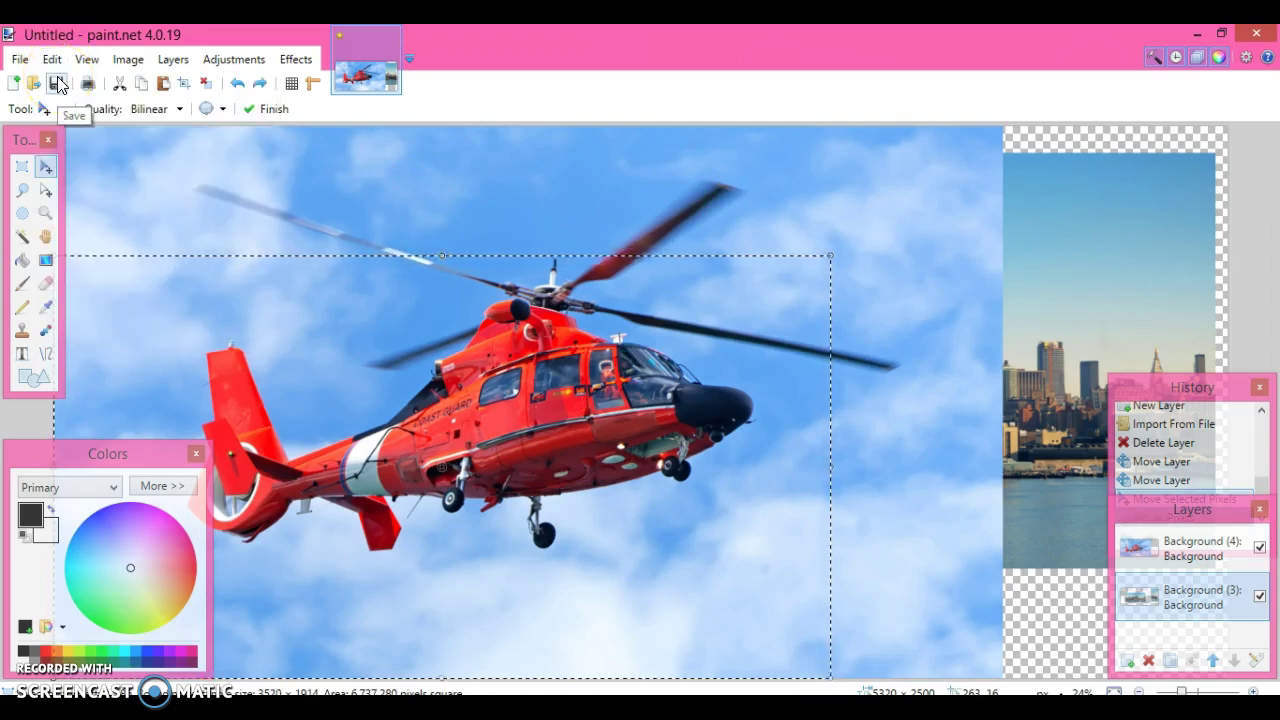
click(52, 59)
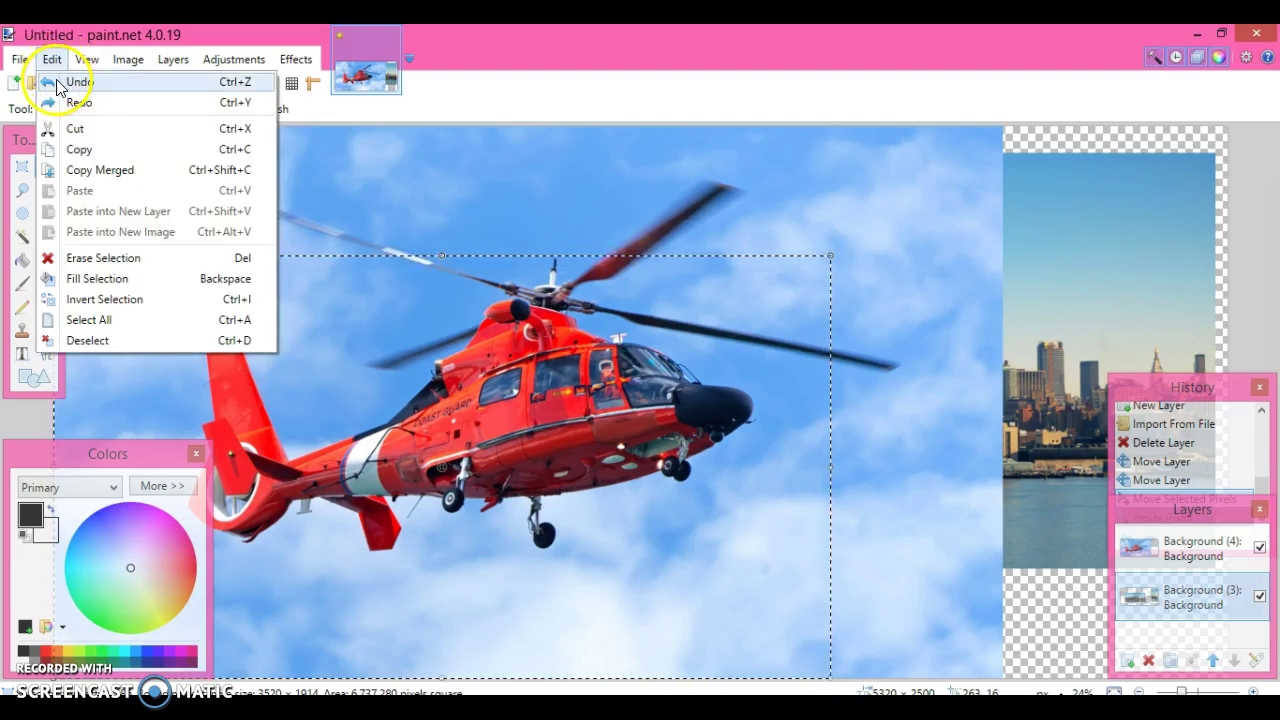
click(57, 83)
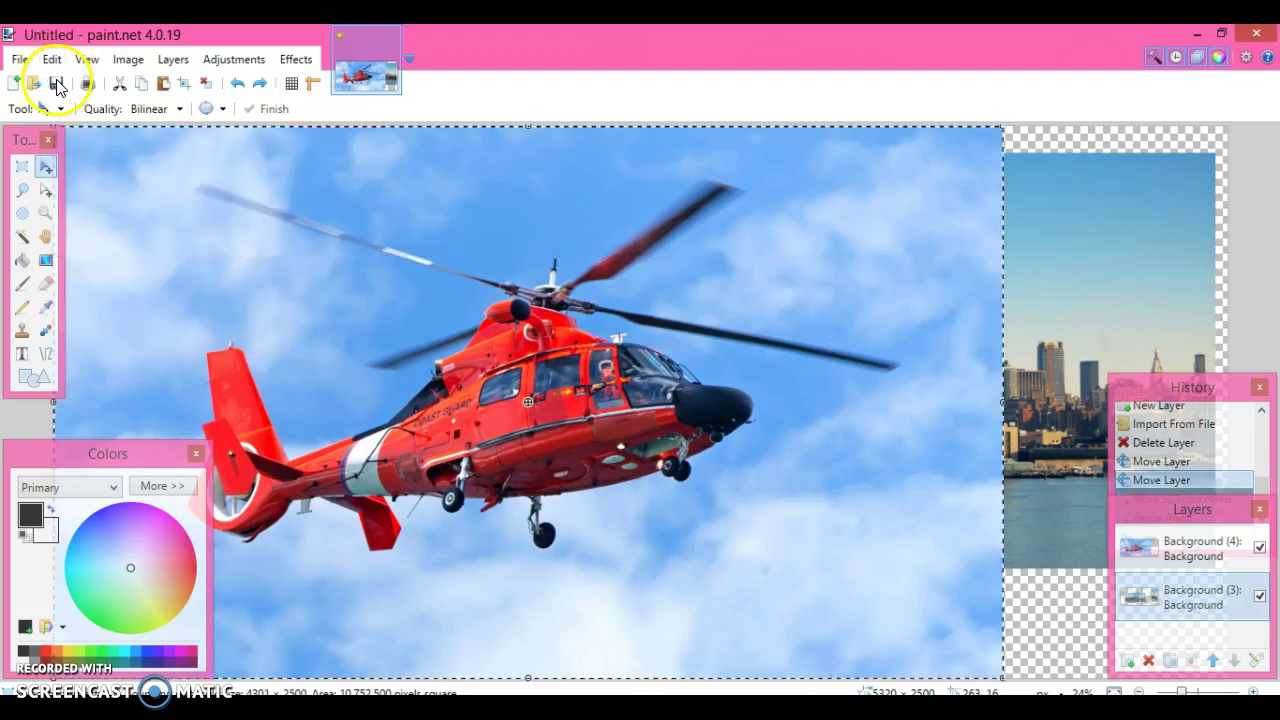
click(1183, 597)
Shrink the helicopter layer from its corner and move it into the skyline's sky.
click(1187, 548)
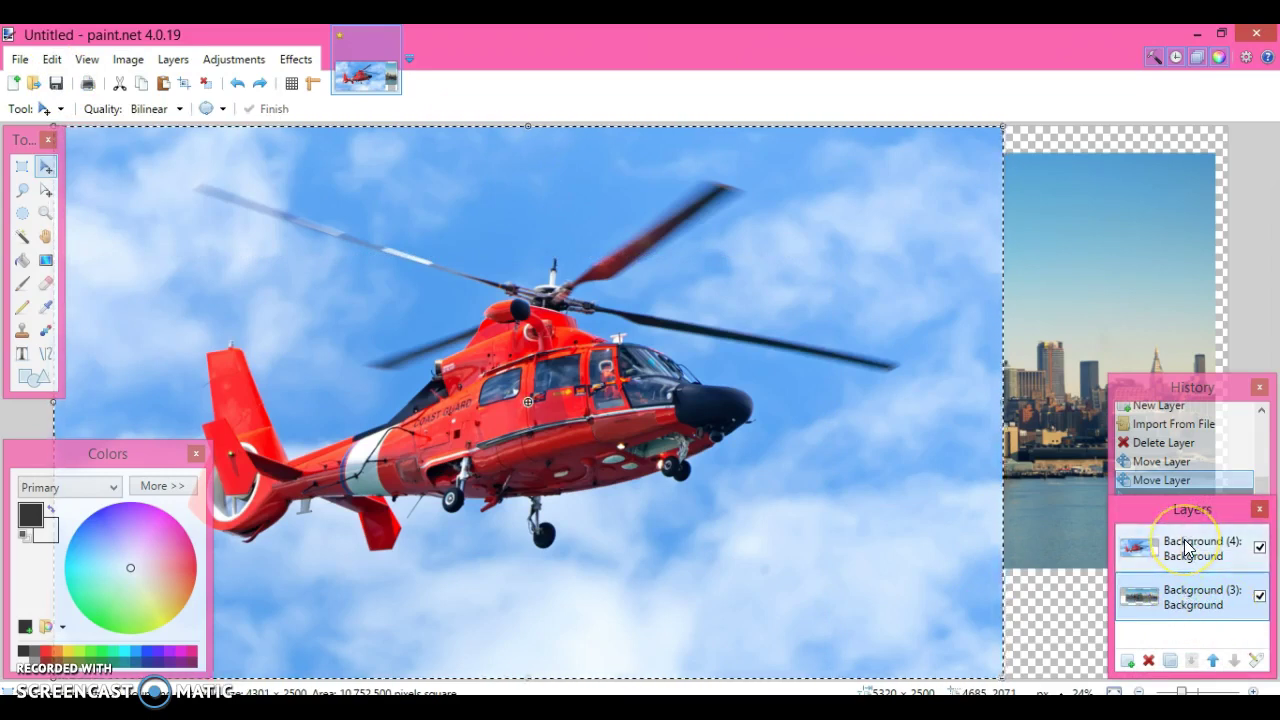
click(954, 291)
click(1003, 130)
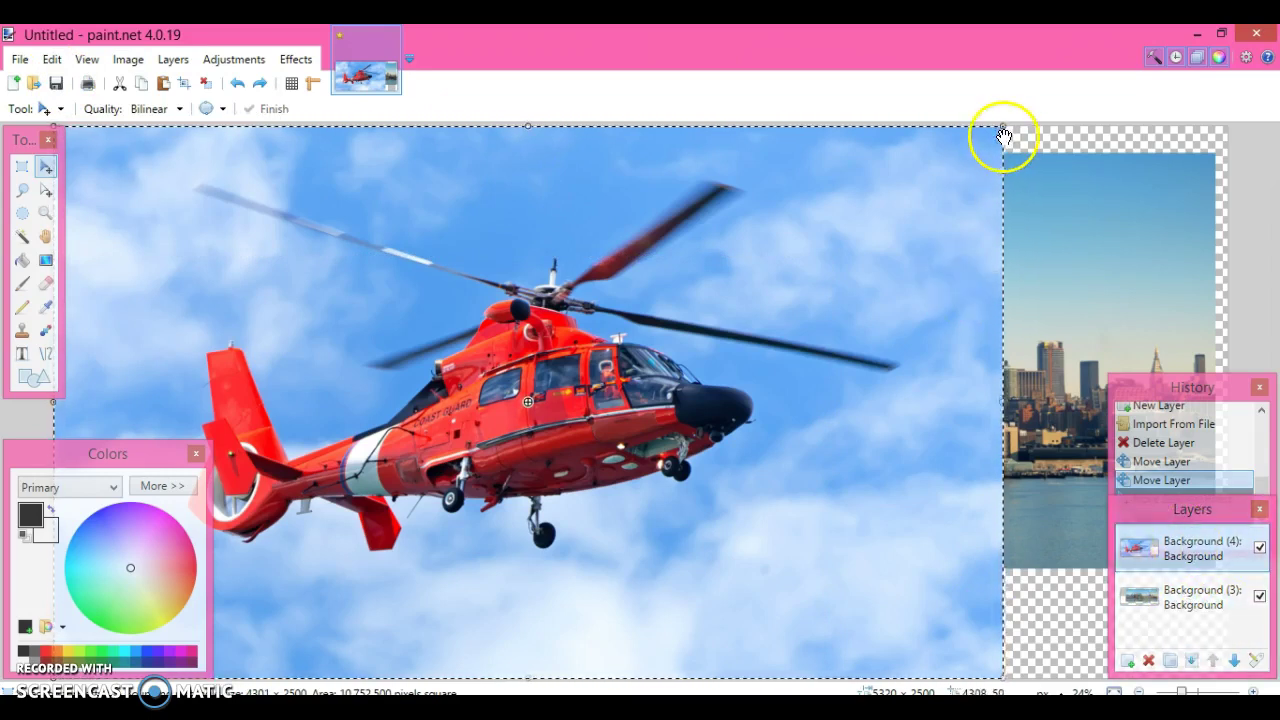
drag(998, 133, 494, 463)
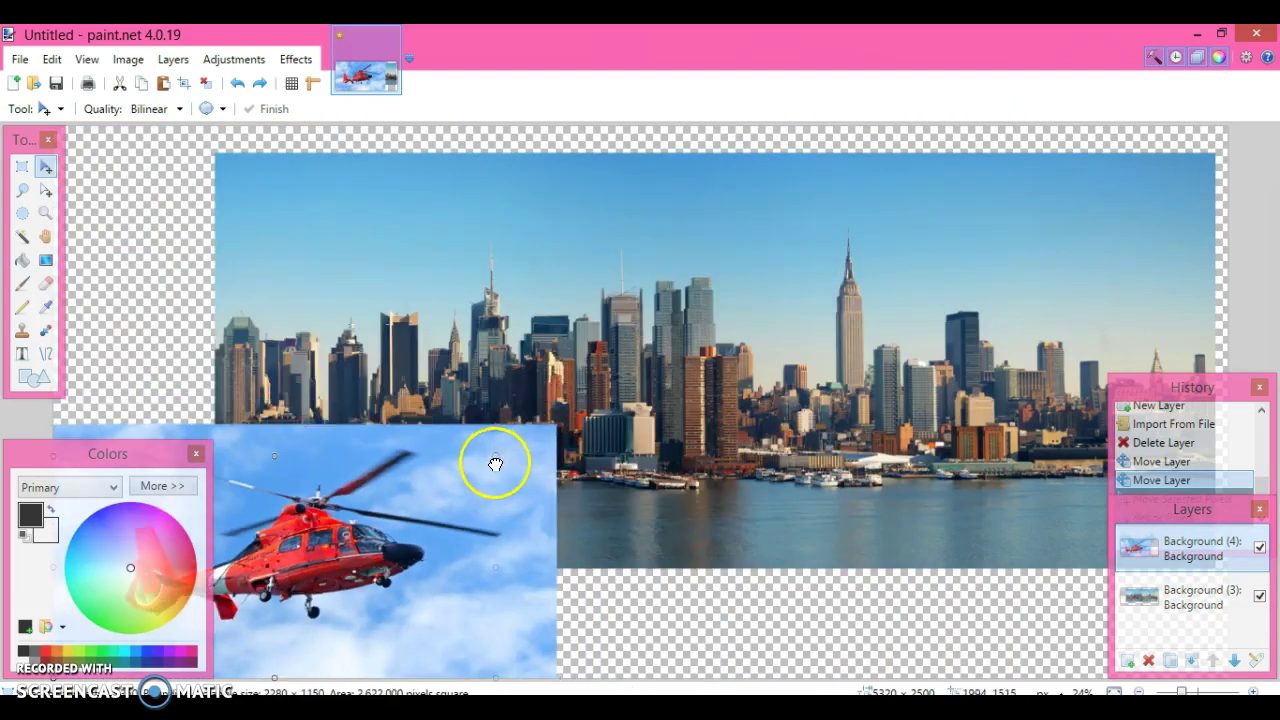
drag(437, 523, 790, 240)
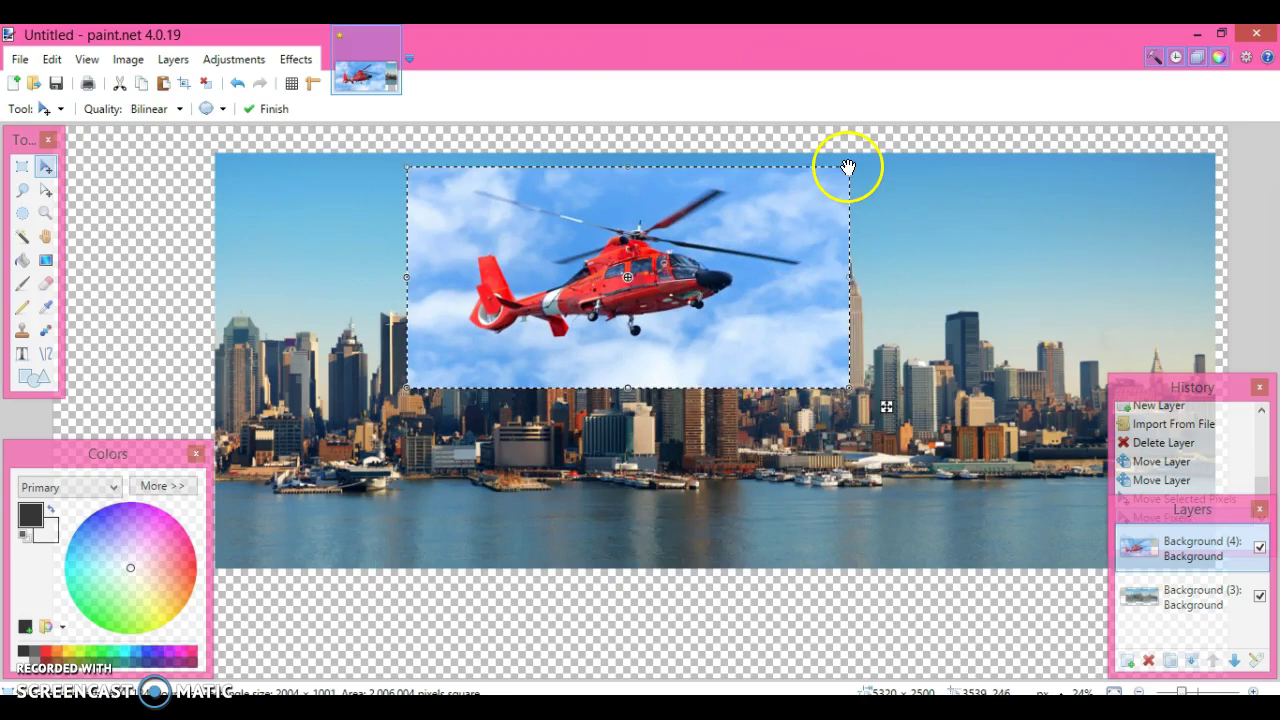
drag(850, 171, 680, 268)
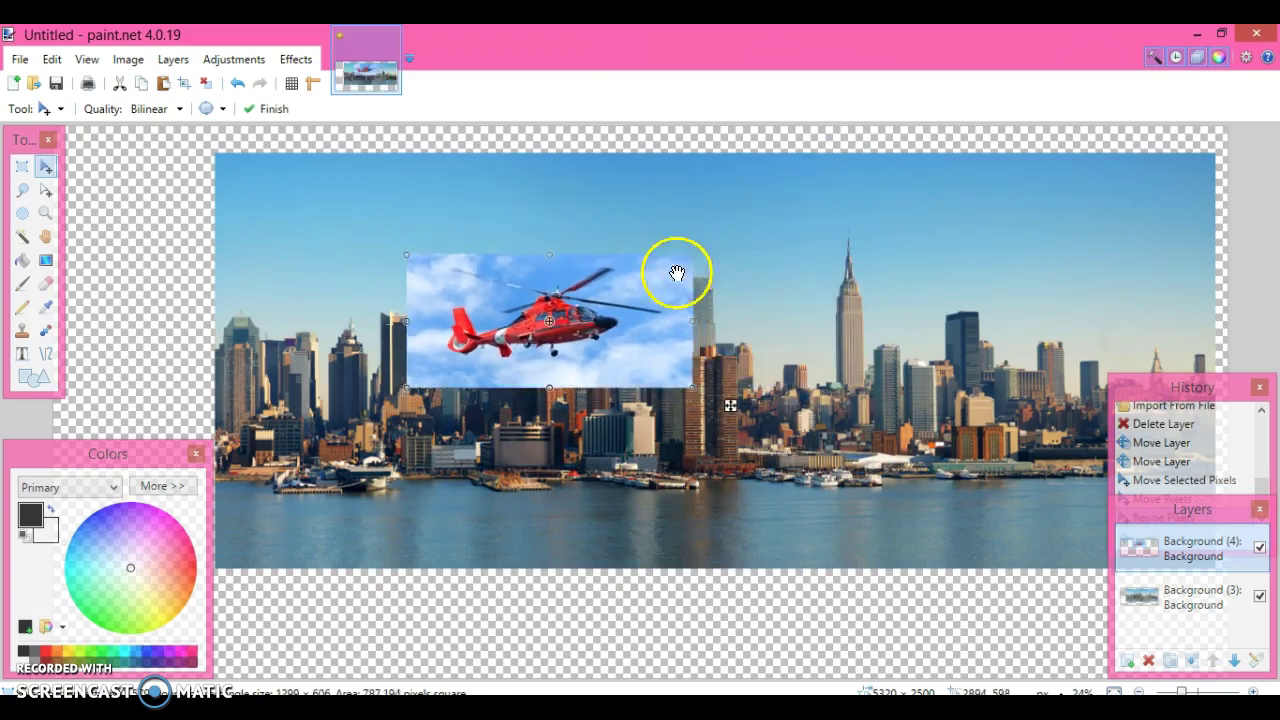
key(ctrl+y)
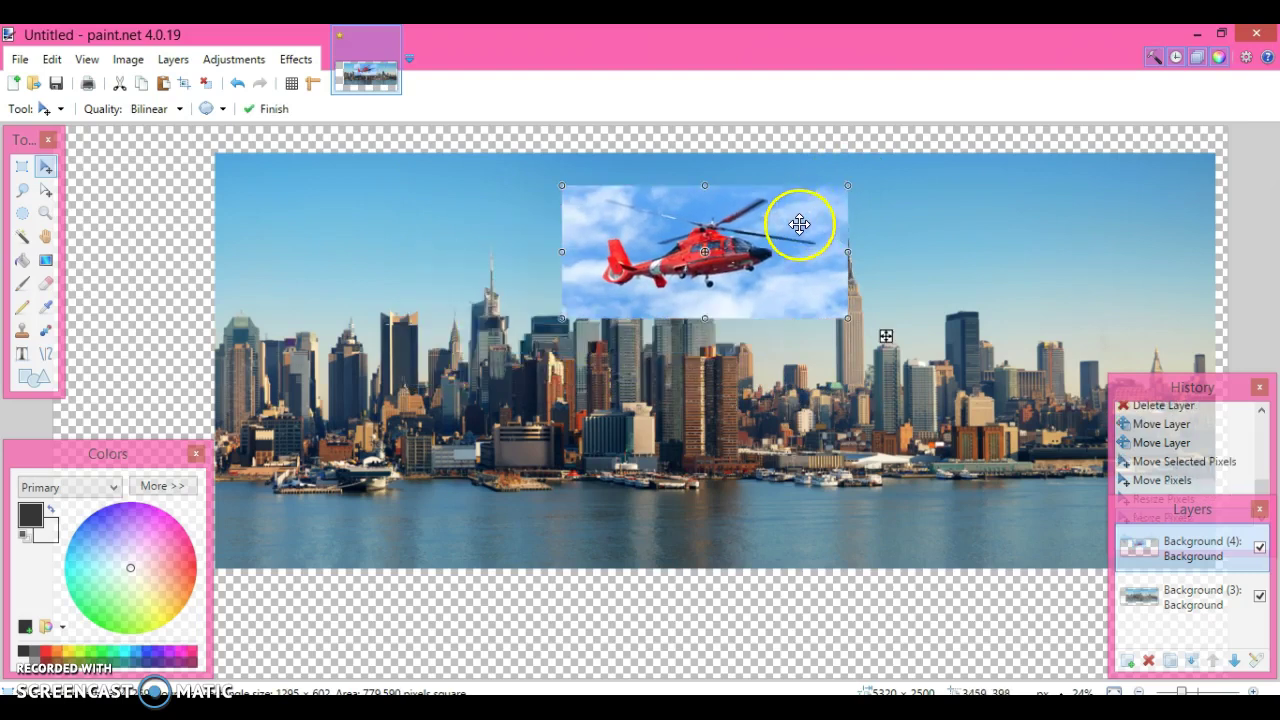
drag(848, 191, 803, 202)
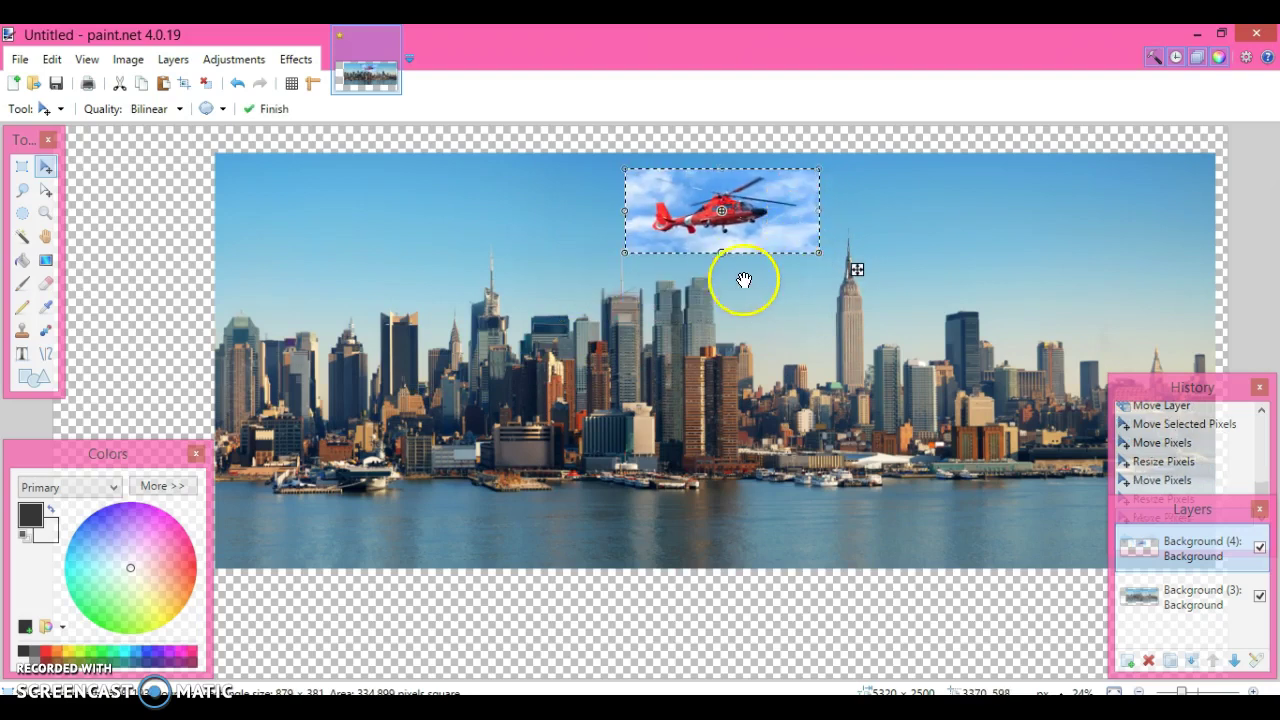
Rotate the helicopter, then turn it back until it is nearly level.
drag(723, 263, 683, 270)
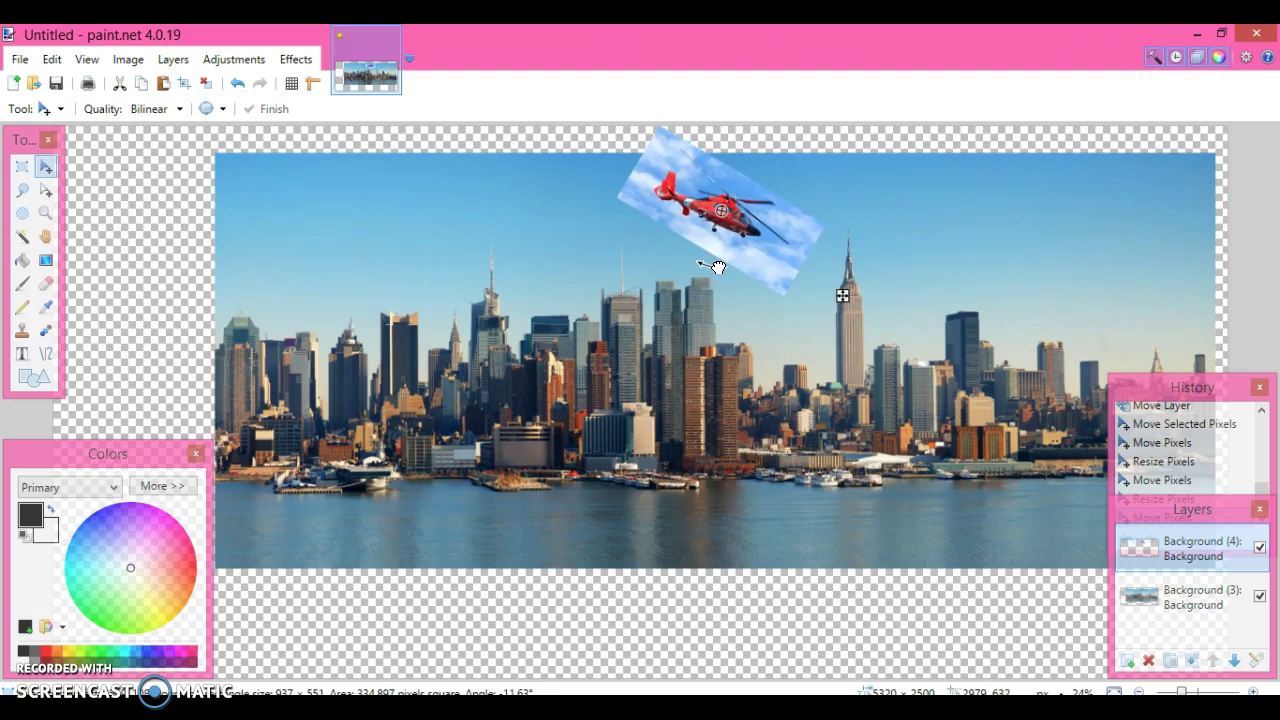
drag(720, 270, 702, 272)
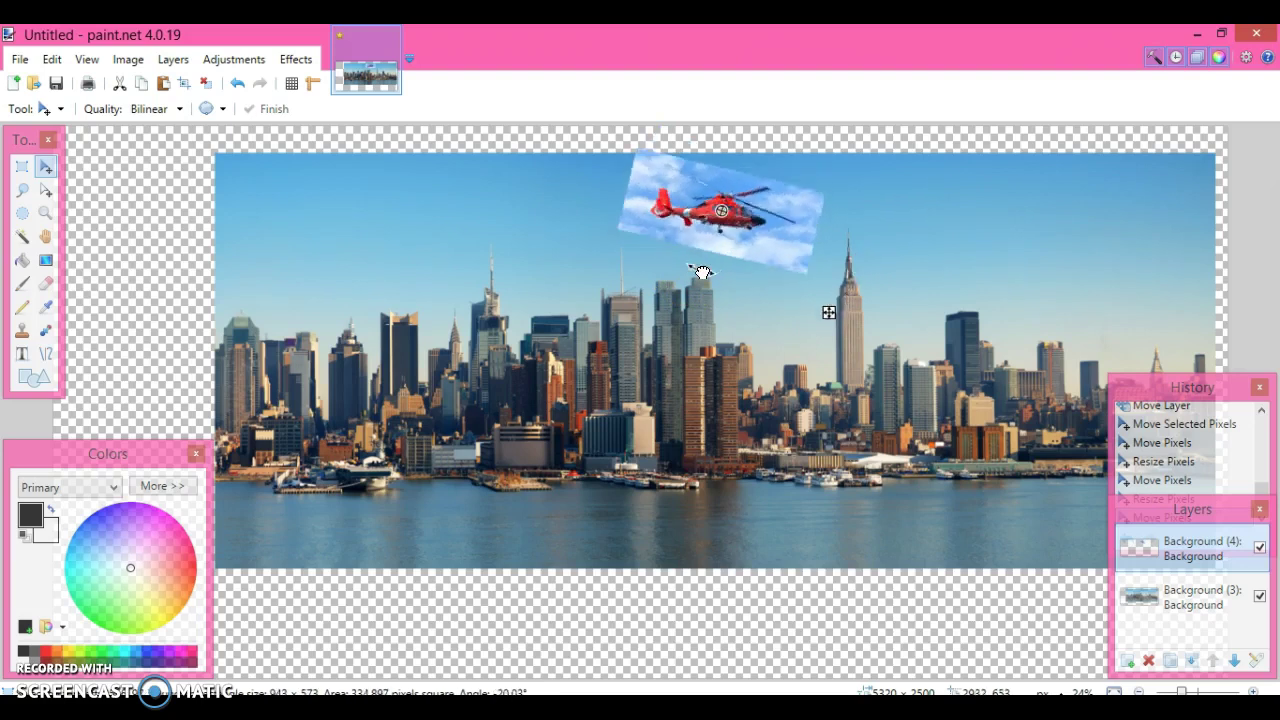
click(744, 240)
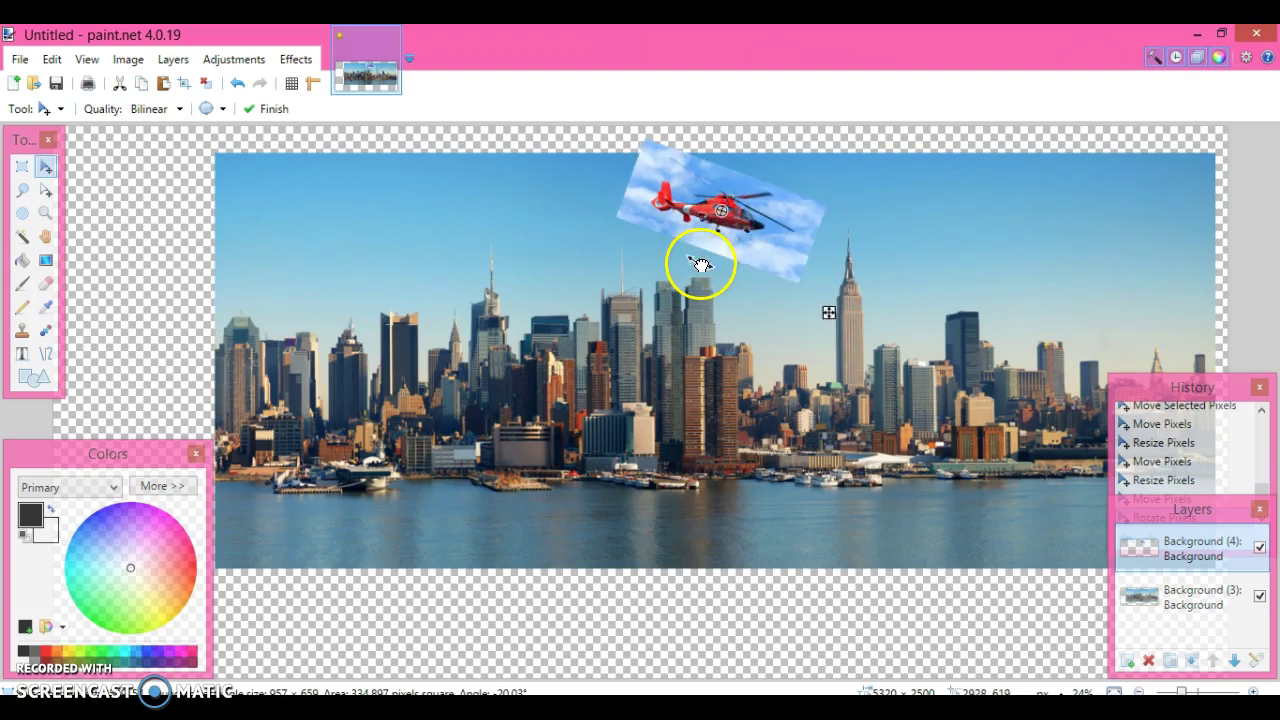
mouse_move(701, 265)
mouse_down()
mouse_move(737, 257)
mouse_move(720, 257)
mouse_up()
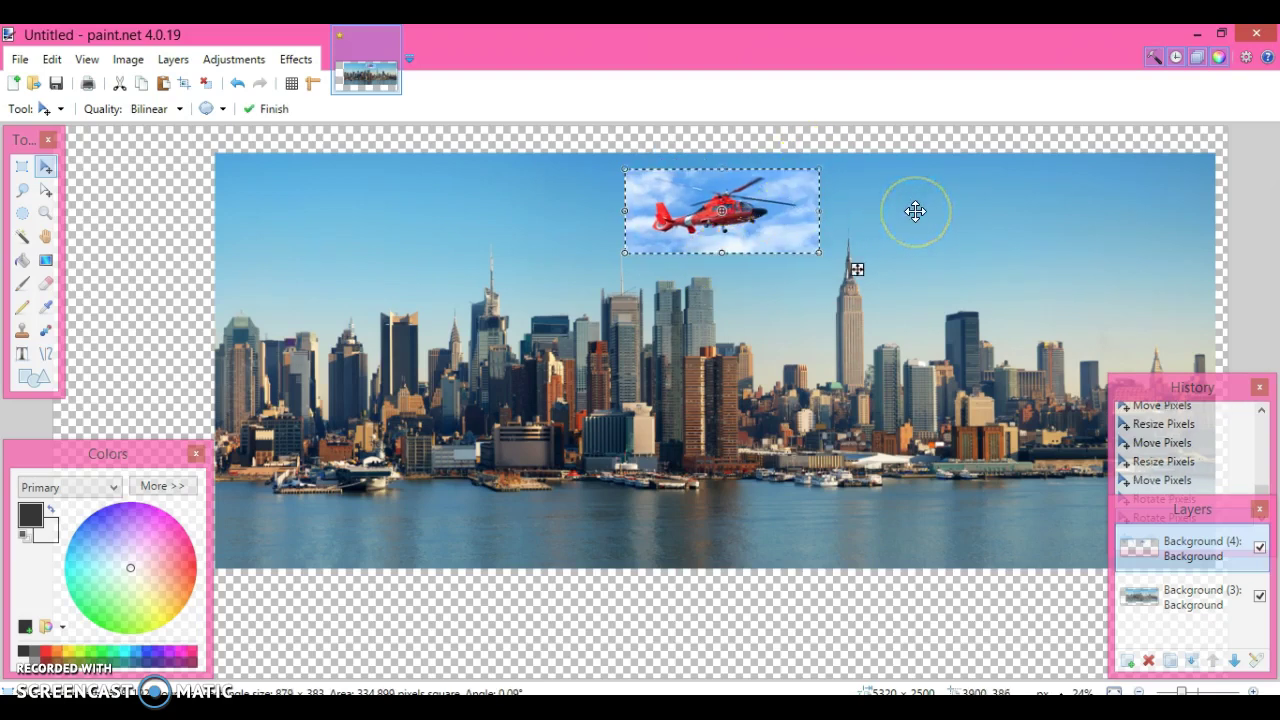
Deselect the helicopter and sample the skyline's light sky blue as the primary colour.
key(ctrl+d)
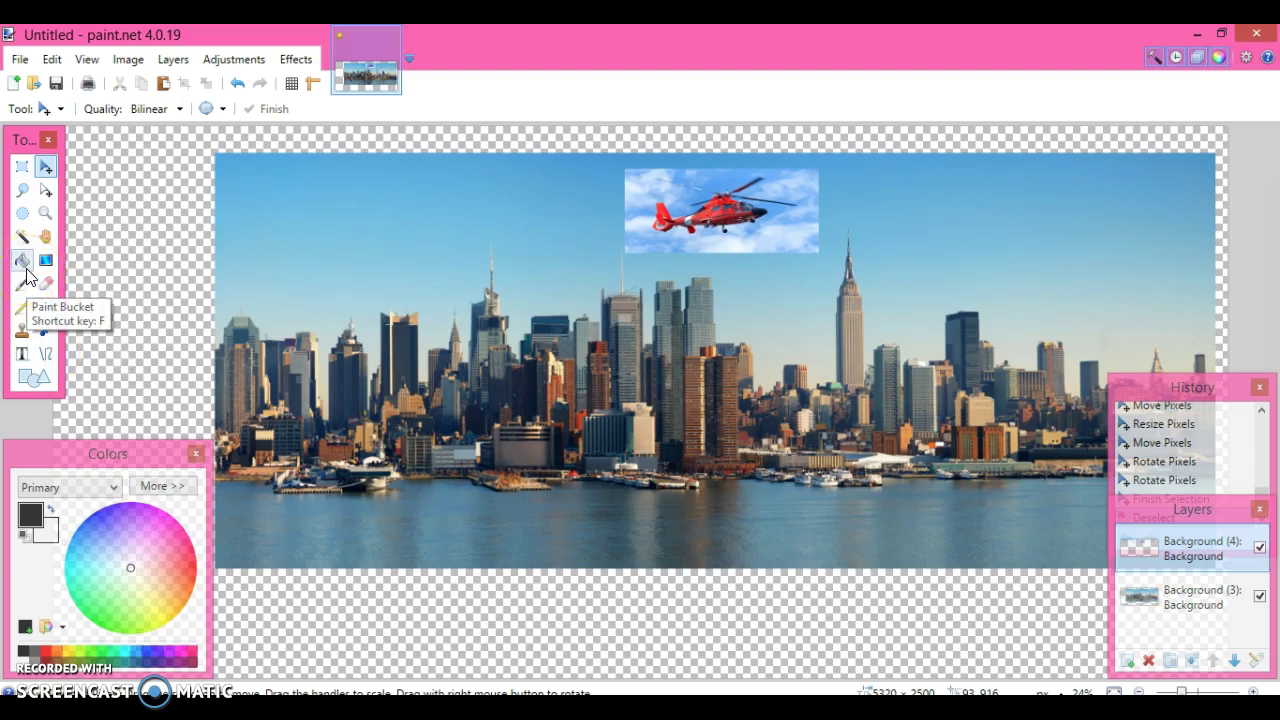
click(36, 522)
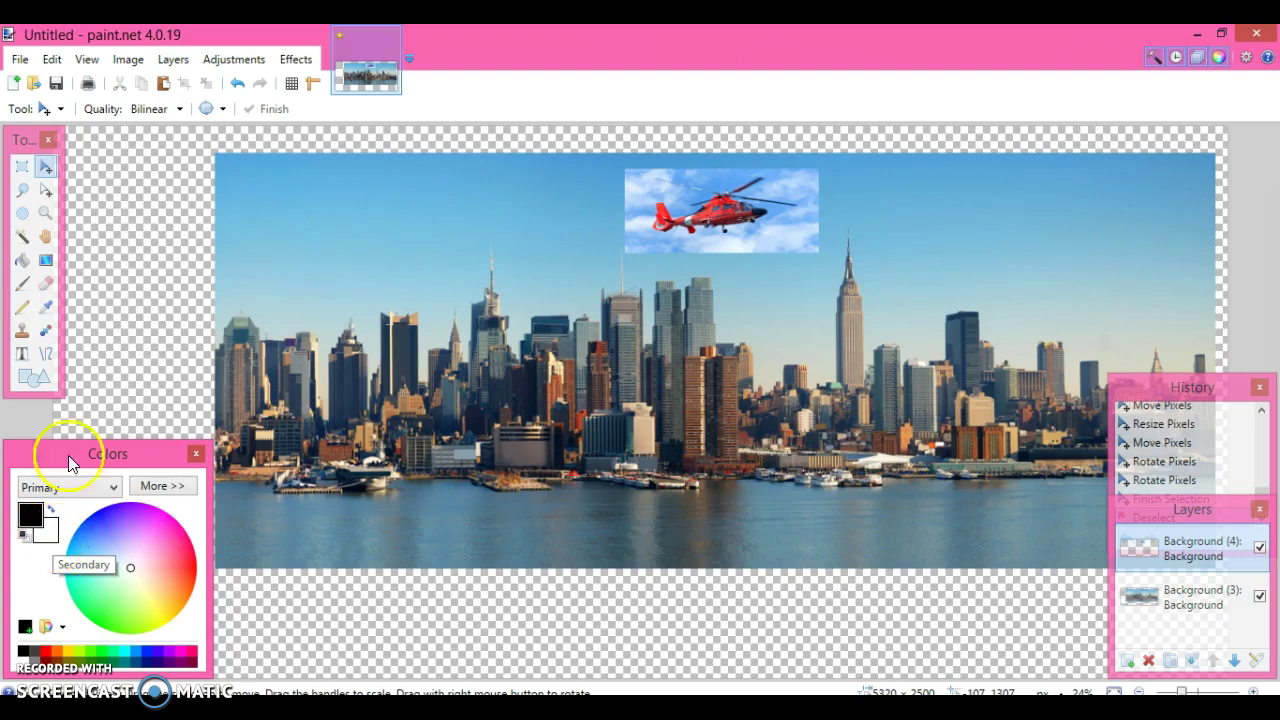
click(46, 318)
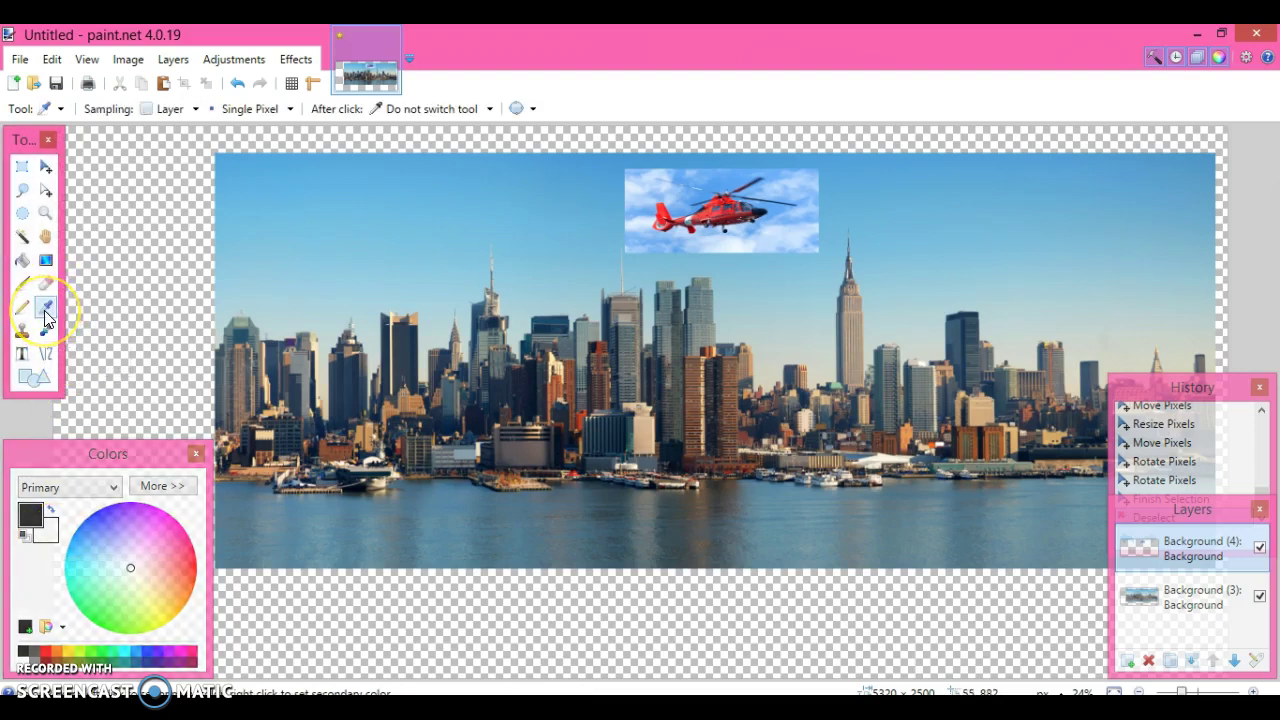
click(570, 178)
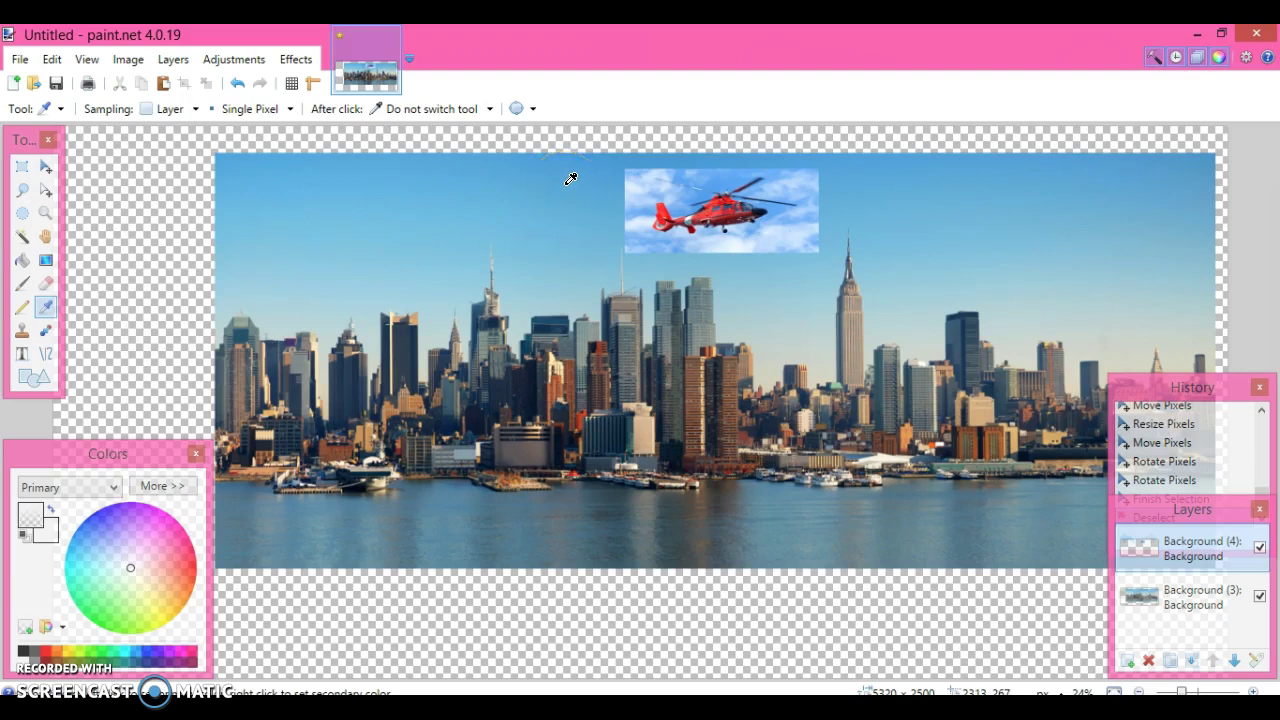
click(583, 177)
click(914, 175)
click(1180, 595)
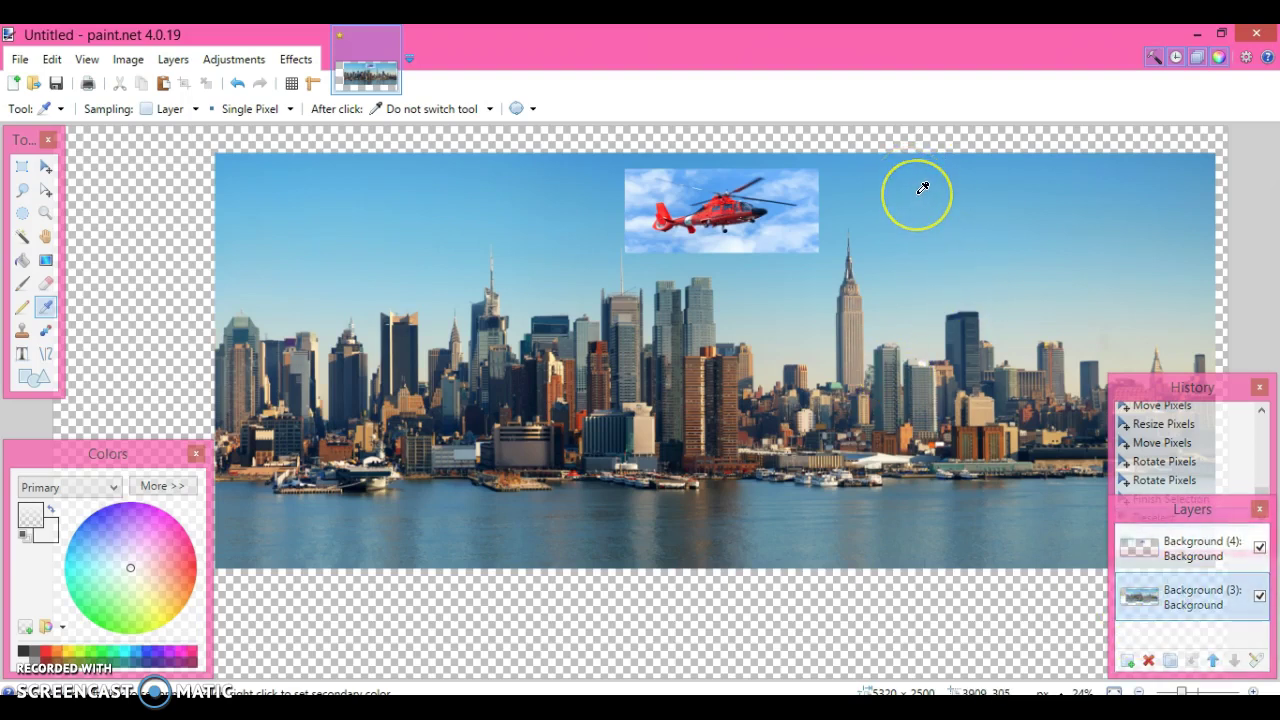
click(33, 520)
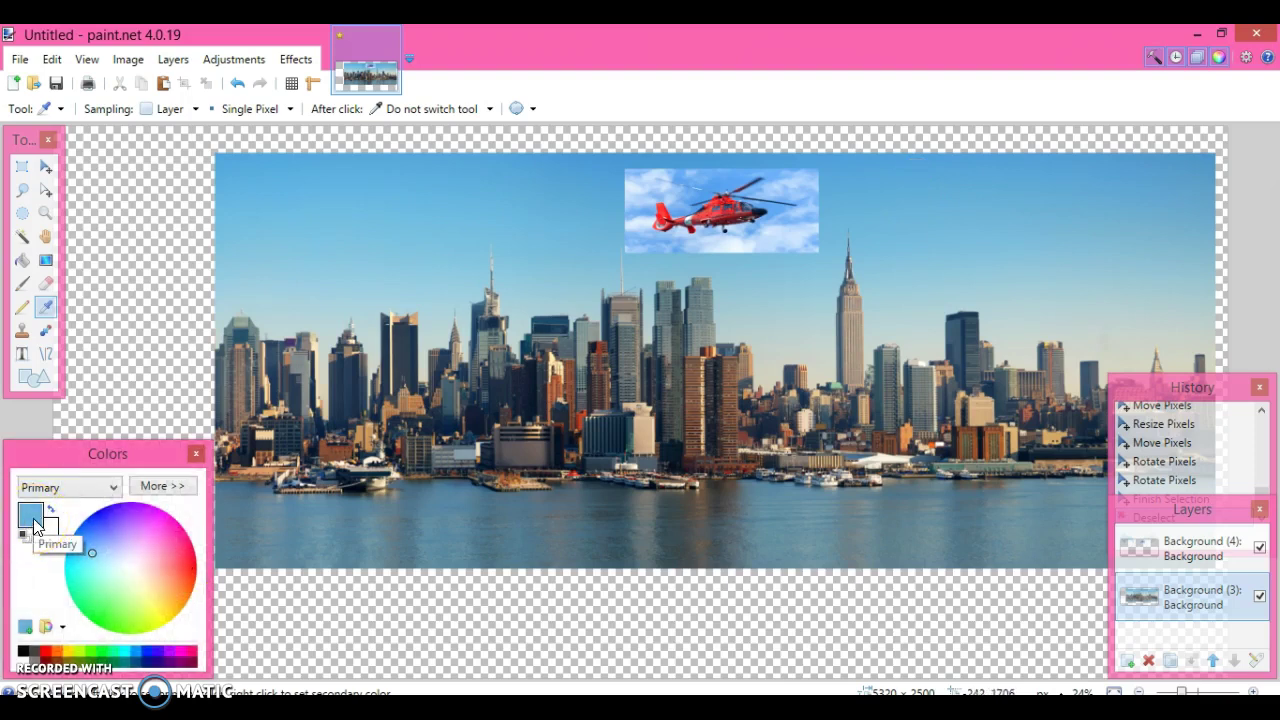
click(22, 260)
click(567, 218)
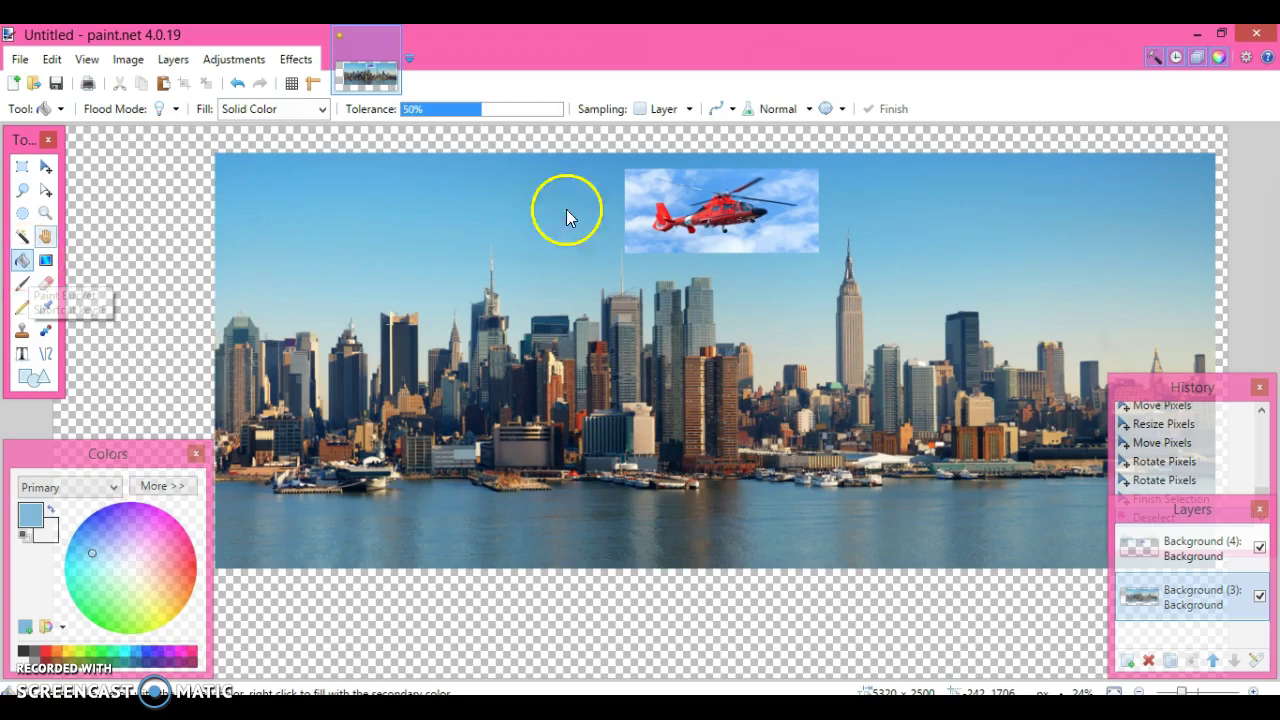
Fill the helicopter layer's cloudy backdrop with the sampled sky blue, undoing a stray fill on the skyline.
click(655, 200)
click(1203, 572)
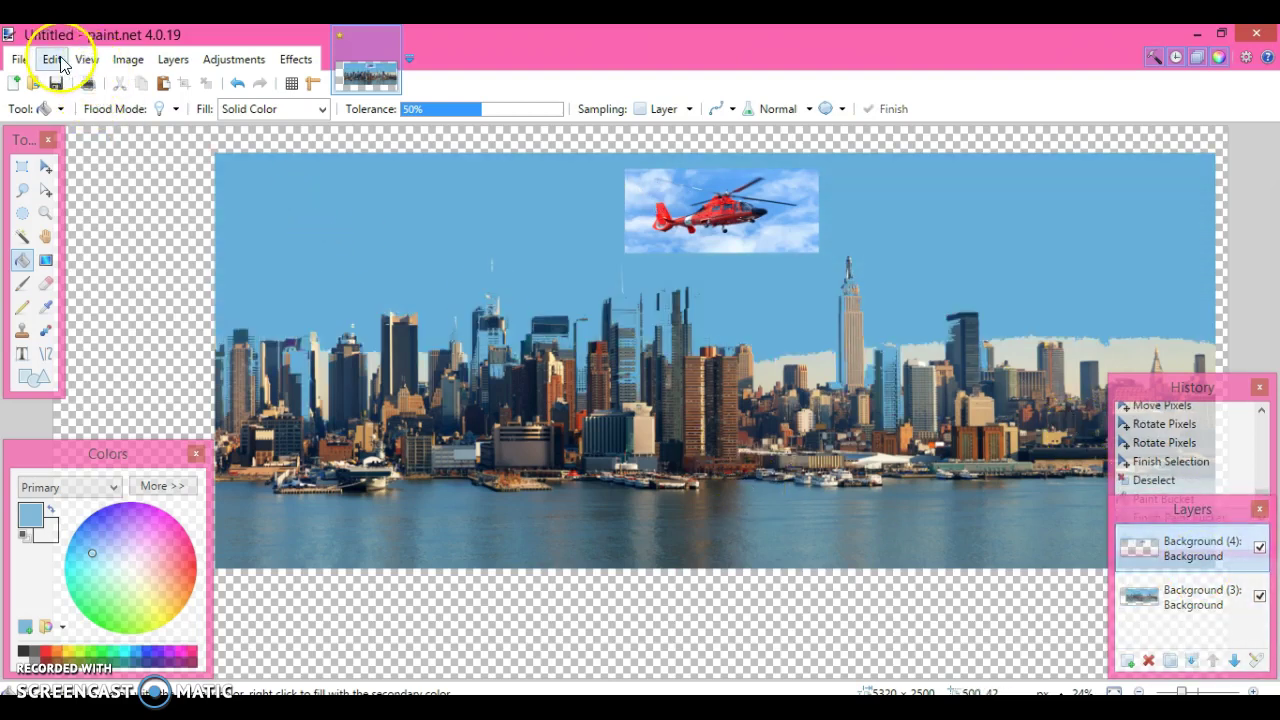
click(60, 62)
click(62, 82)
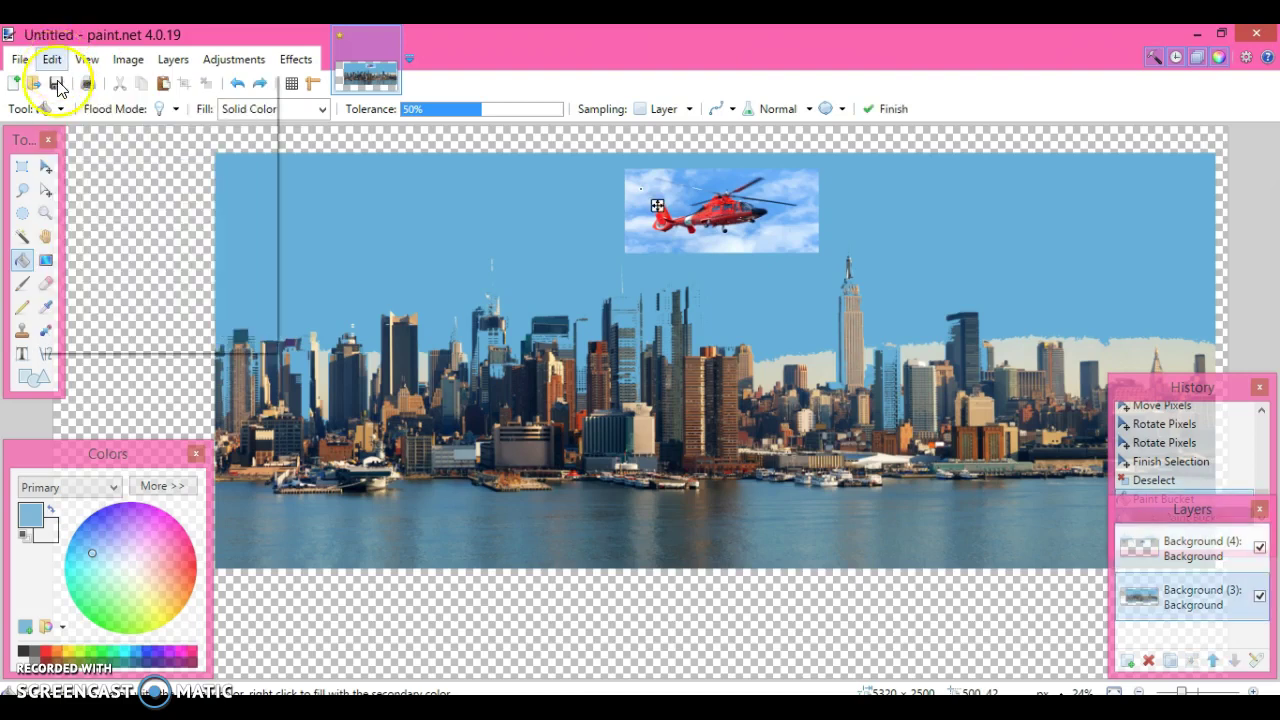
click(54, 61)
click(58, 84)
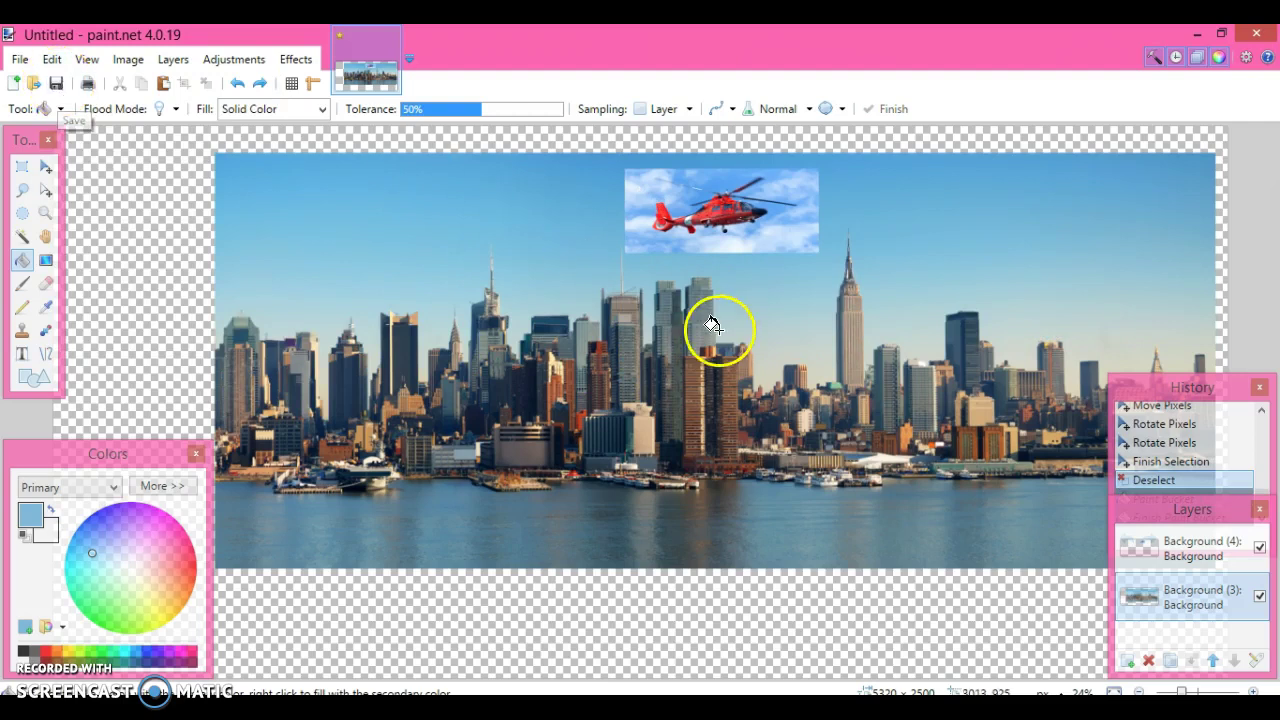
click(1178, 558)
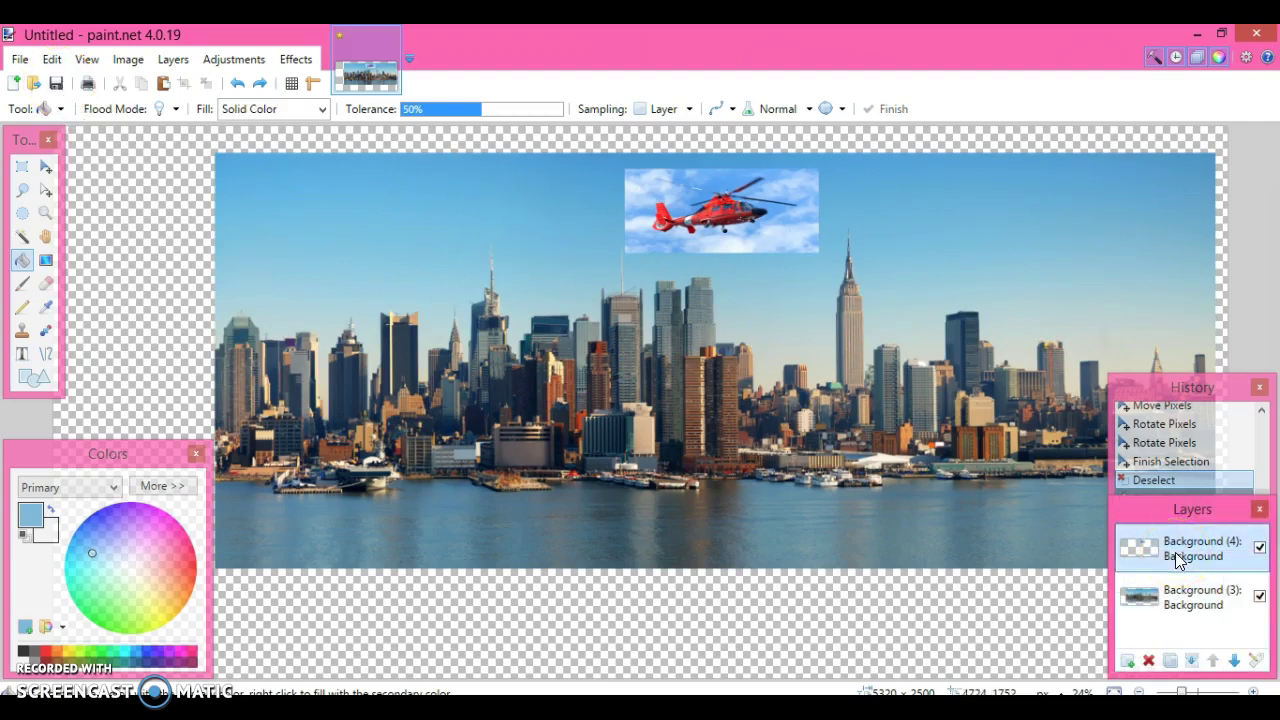
click(640, 183)
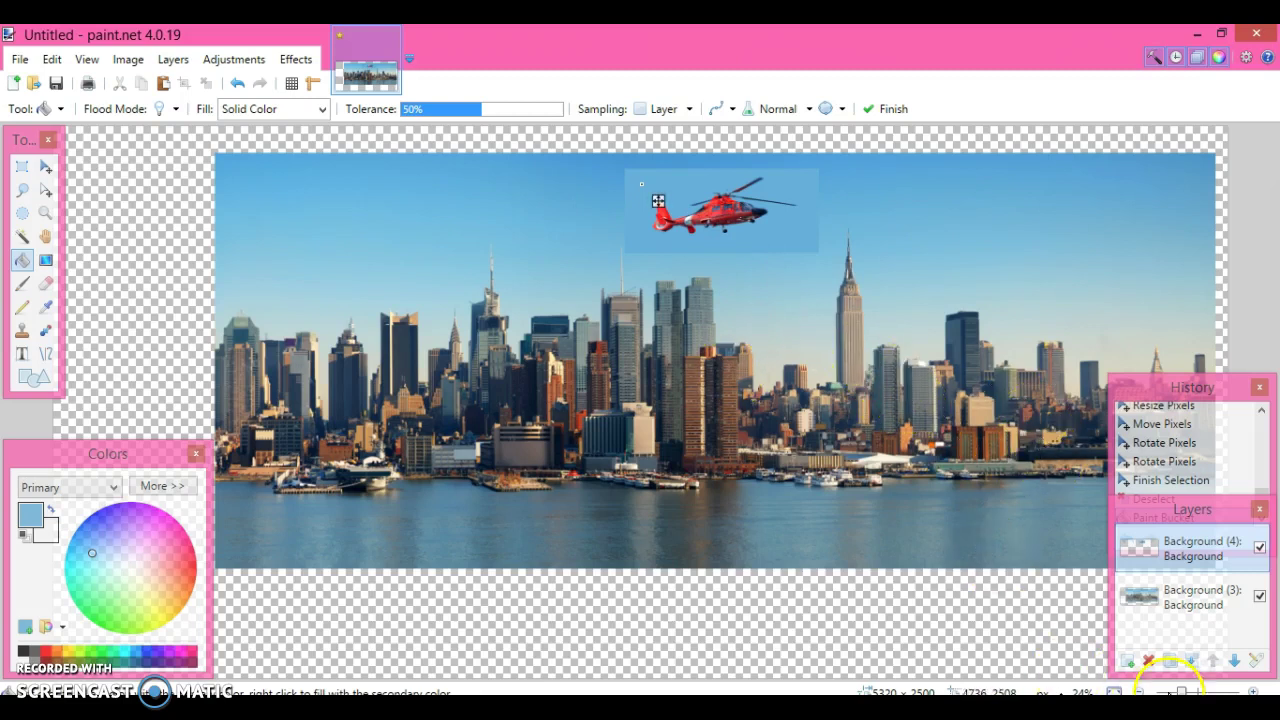
Zoom to 50% on the helicopter, fill around its tail, and undo the fill that covered the skyline.
click(1253, 692)
click(1253, 692)
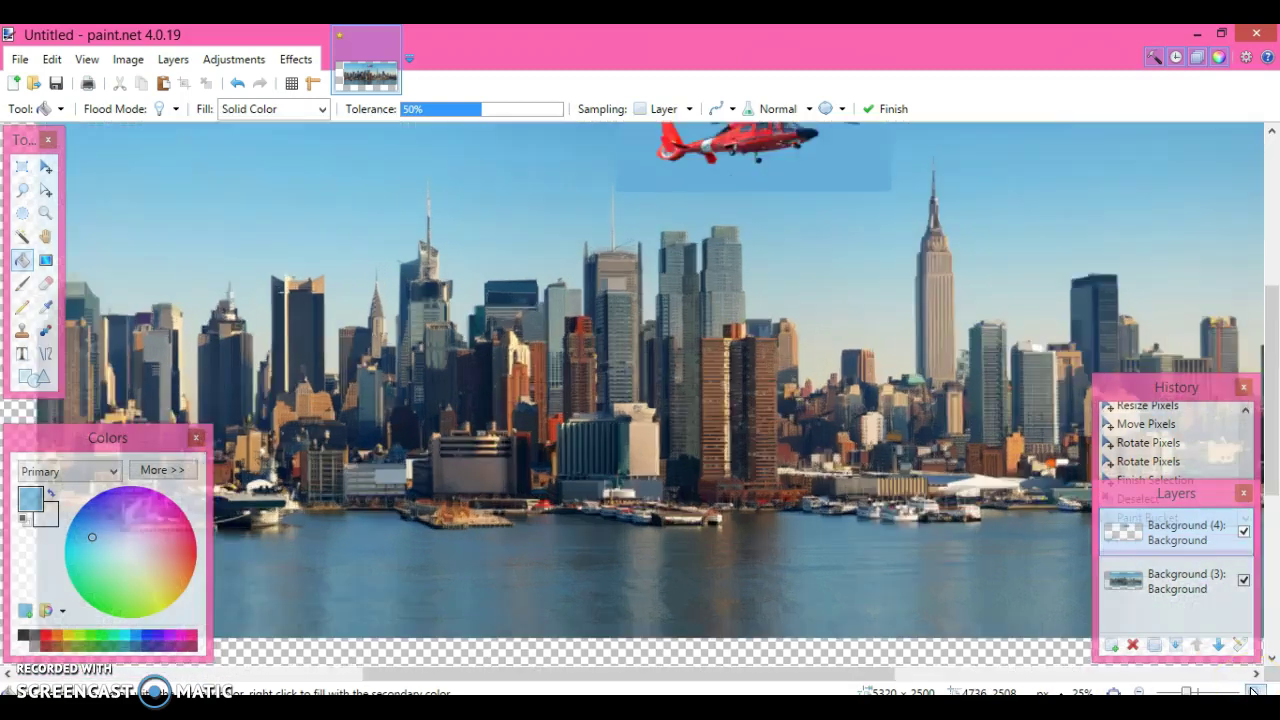
click(1253, 692)
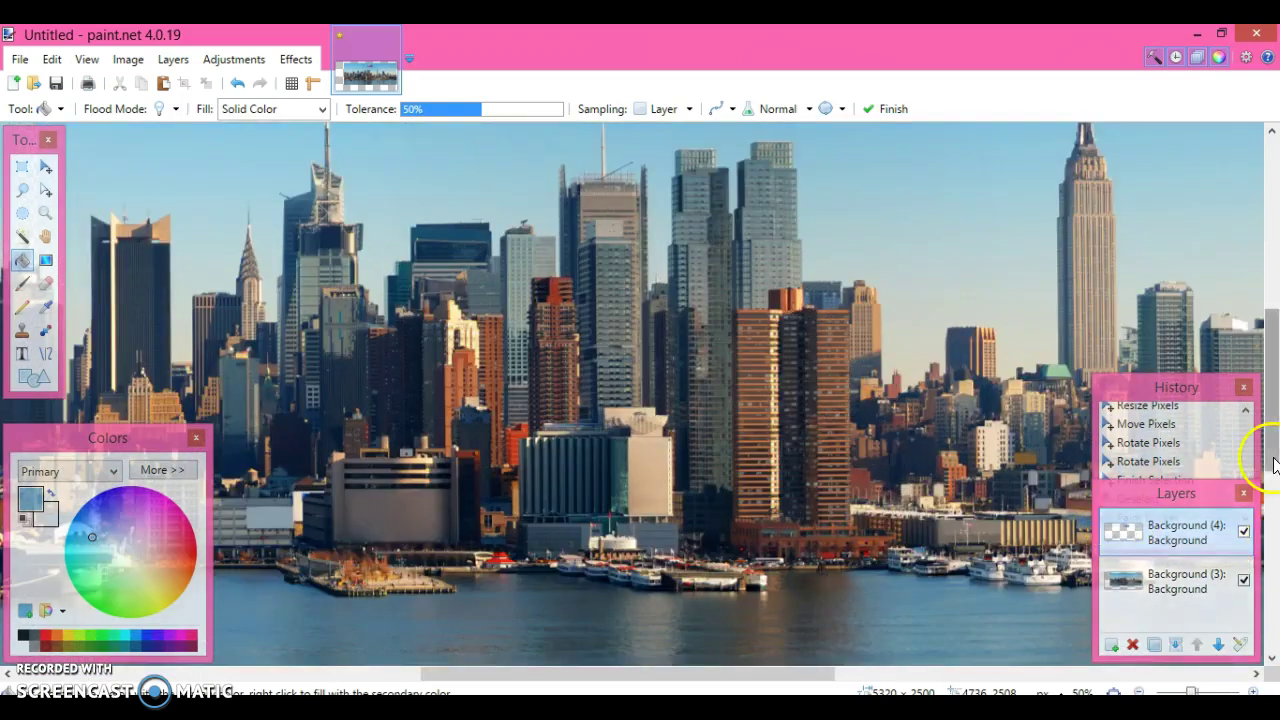
drag(1268, 452, 1265, 358)
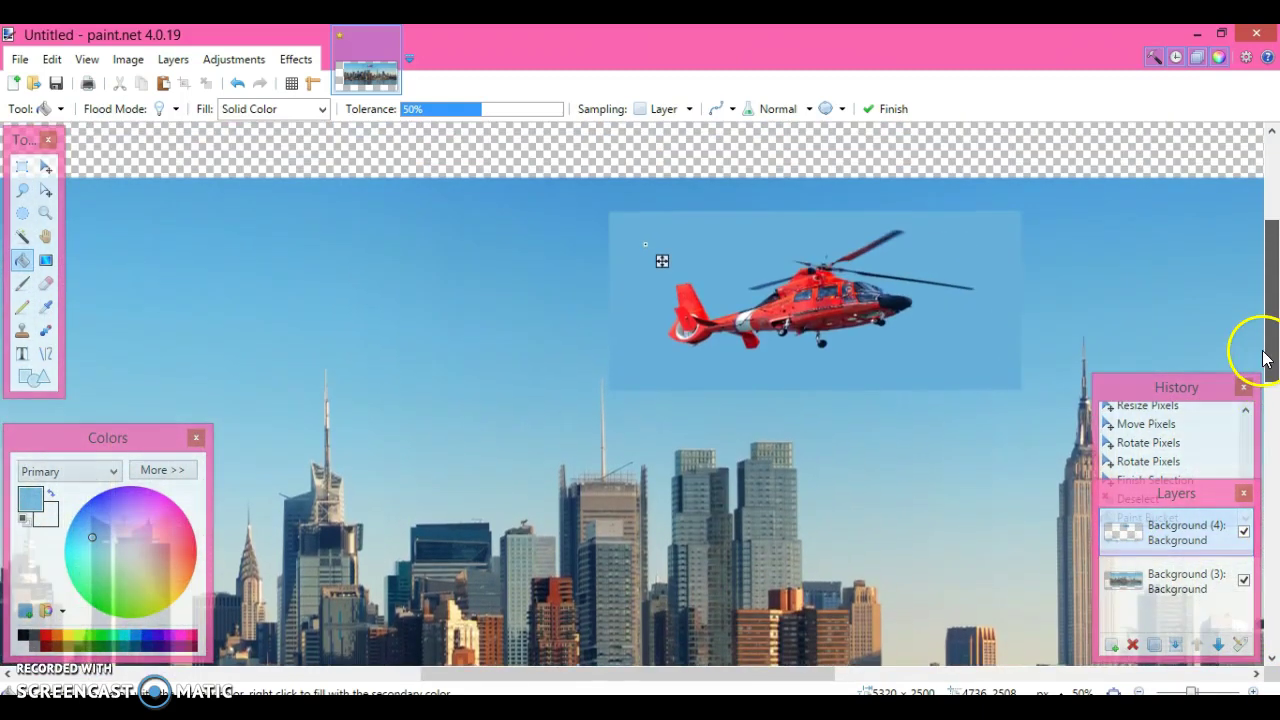
click(857, 349)
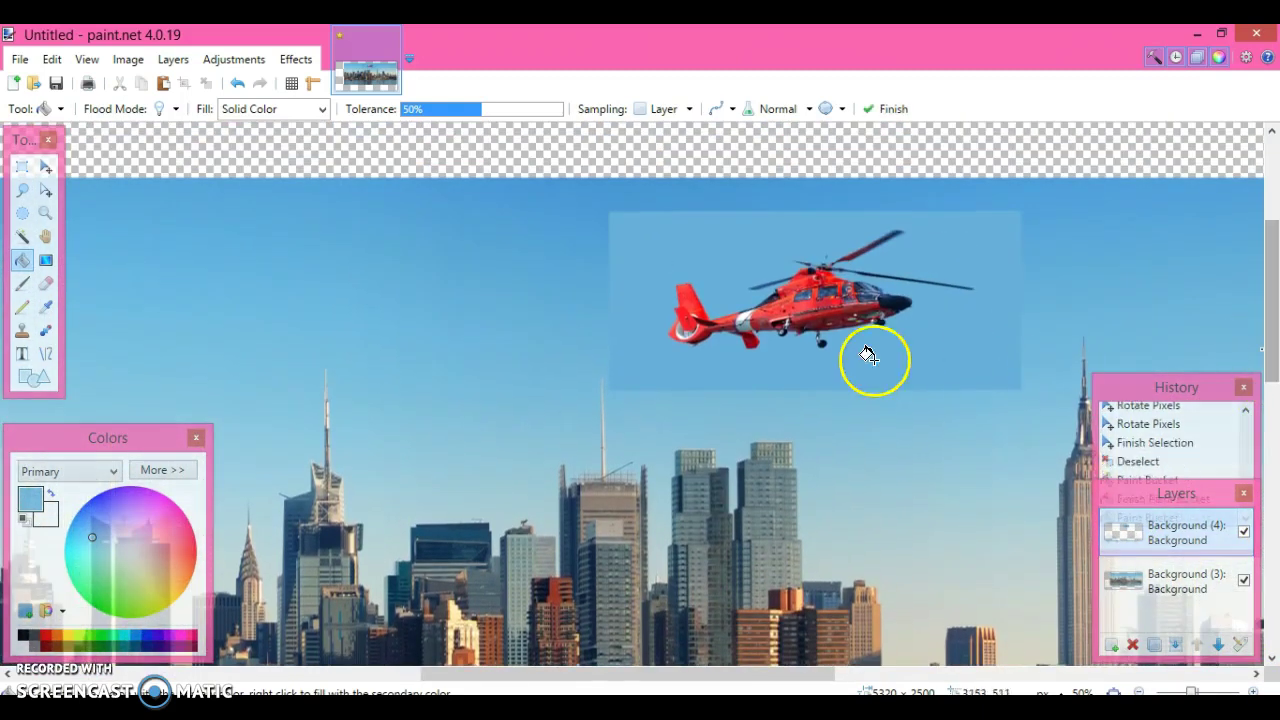
click(672, 316)
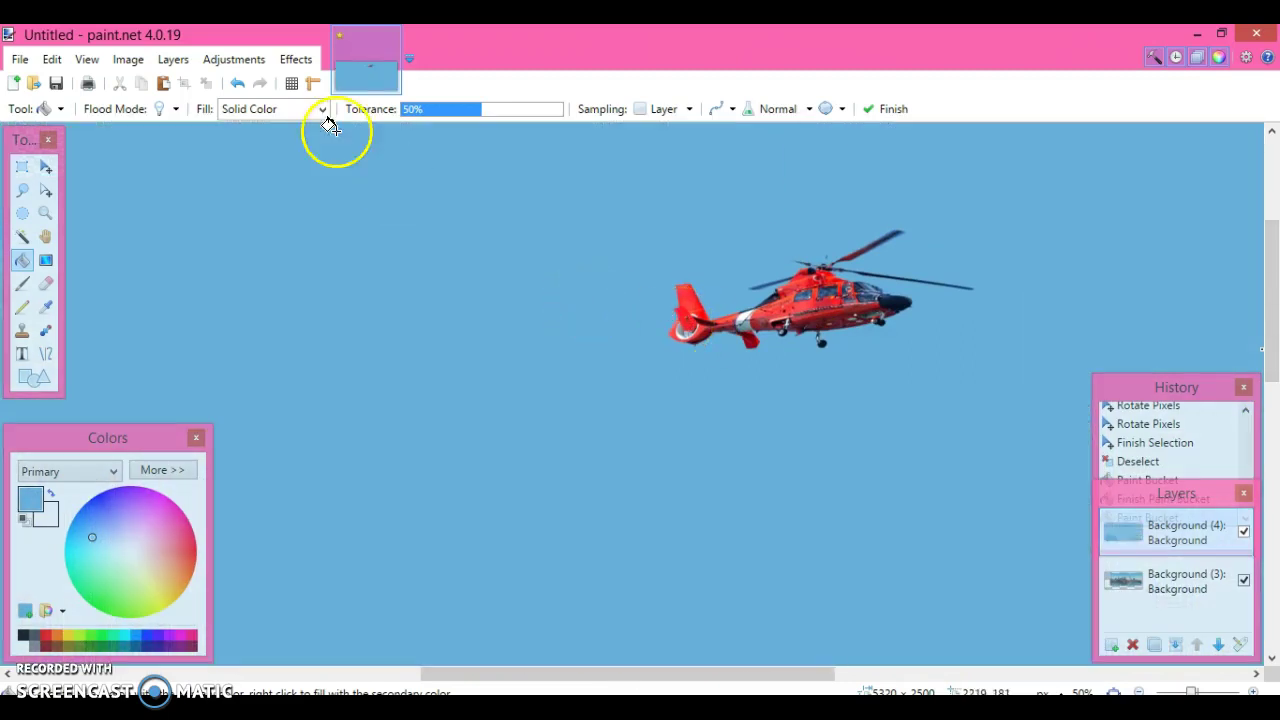
click(45, 64)
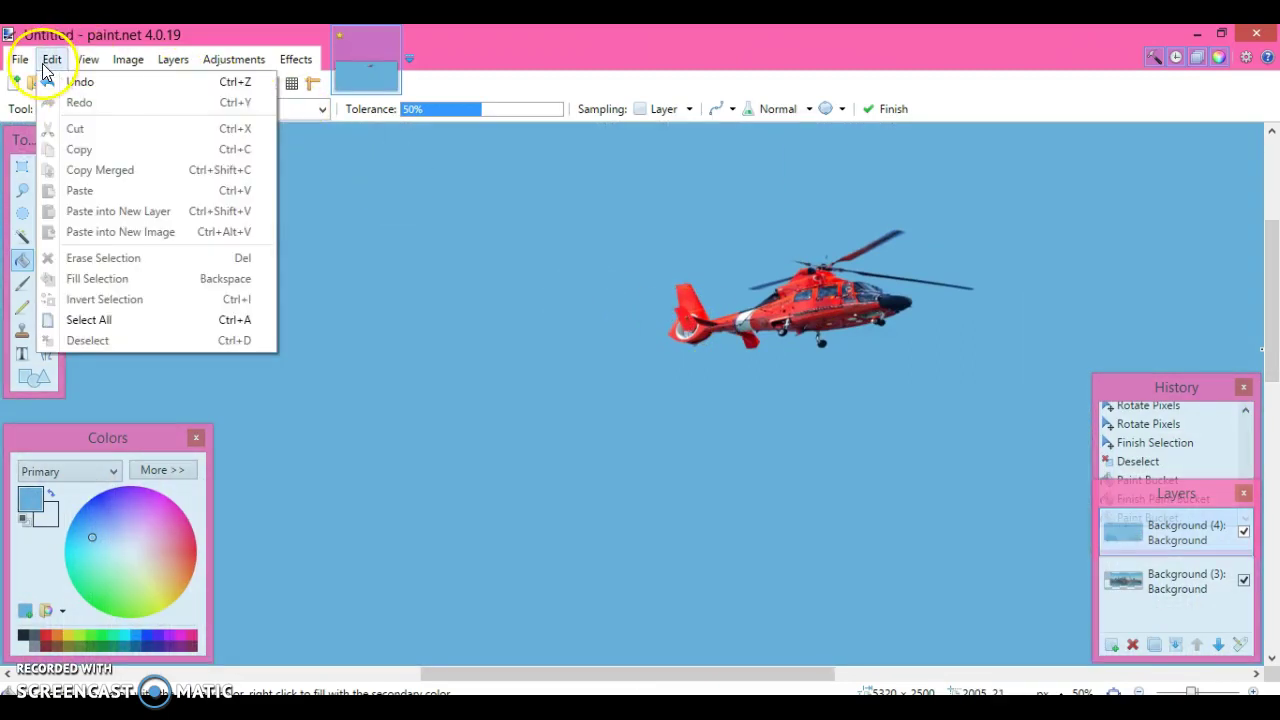
click(56, 84)
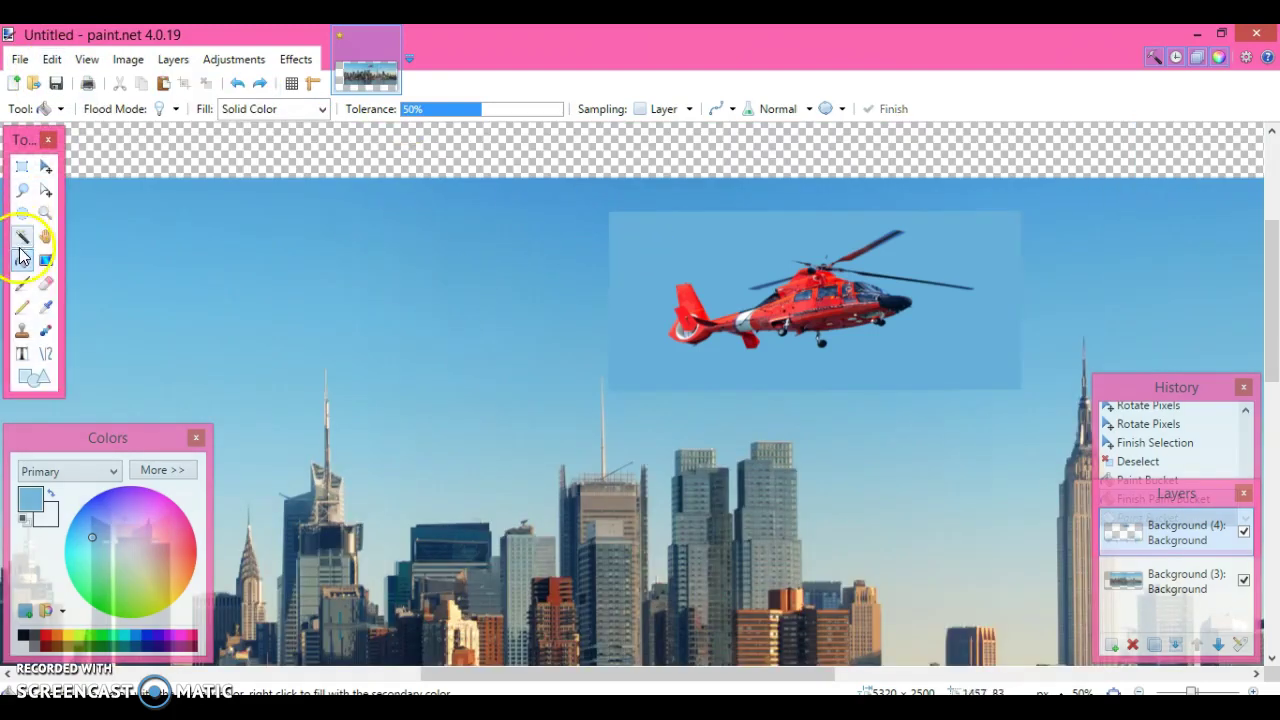
click(23, 241)
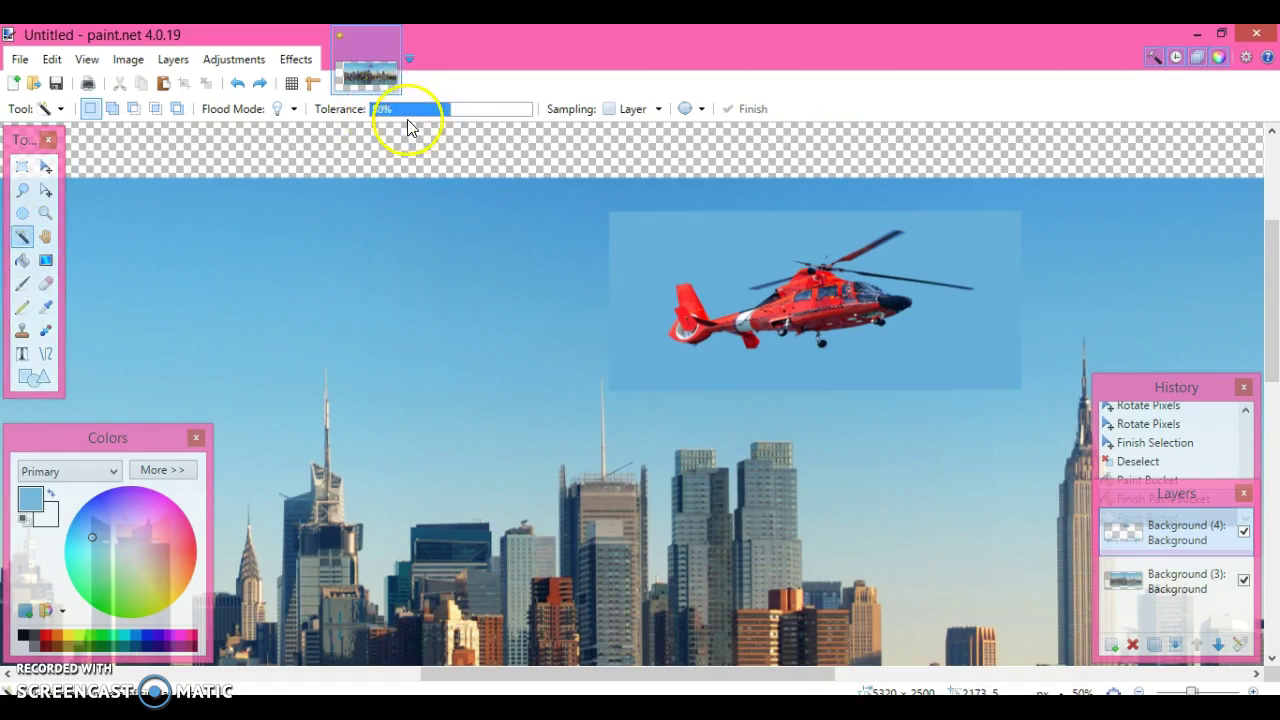
click(677, 250)
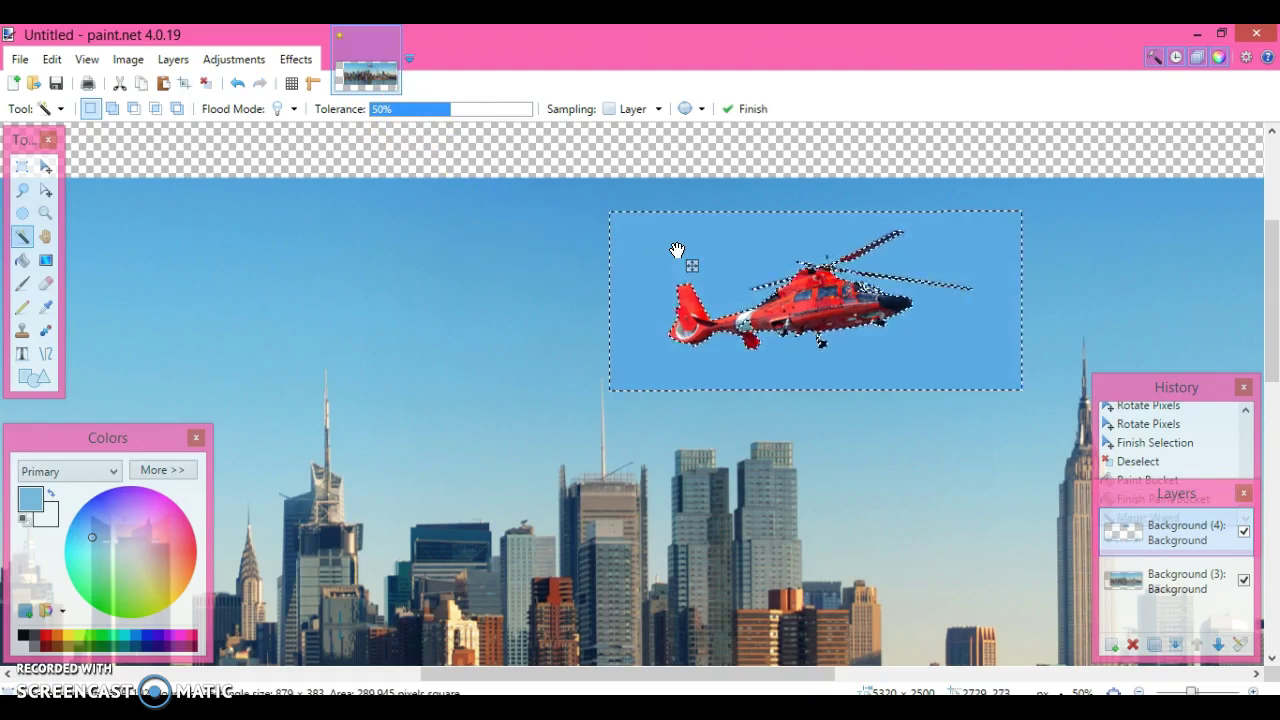
click(850, 320)
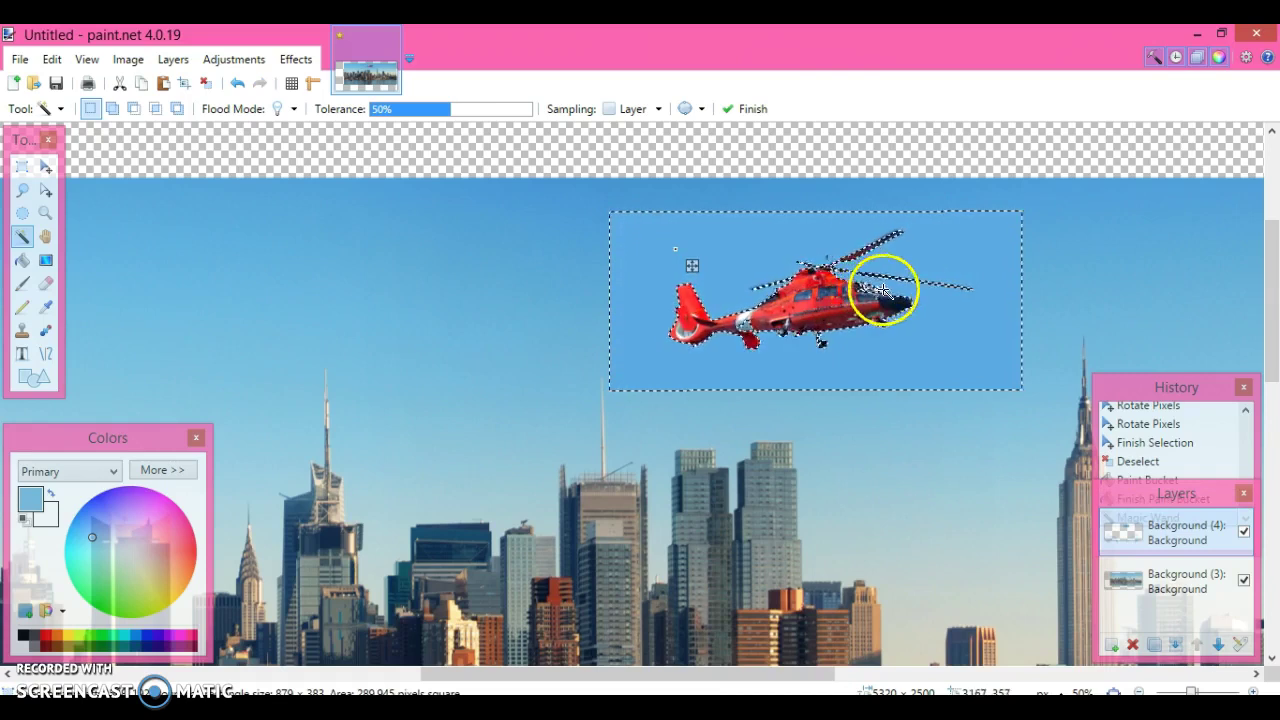
click(805, 268)
click(725, 284)
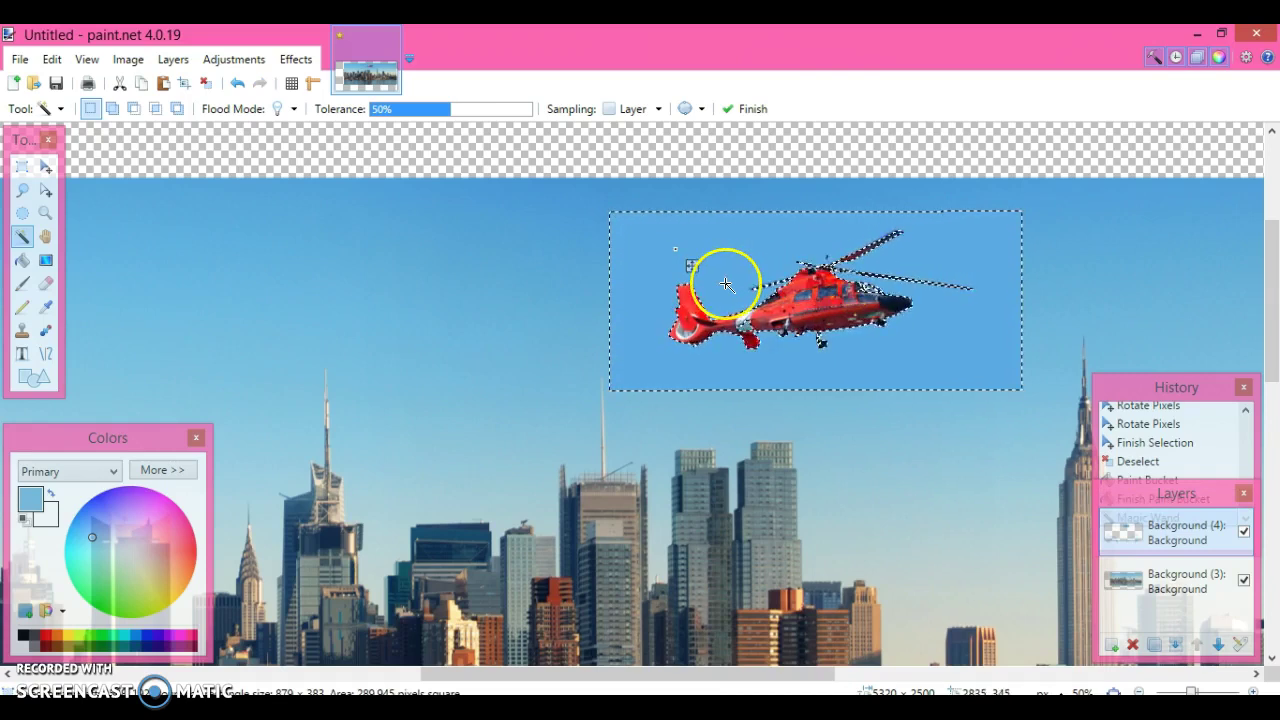
click(773, 295)
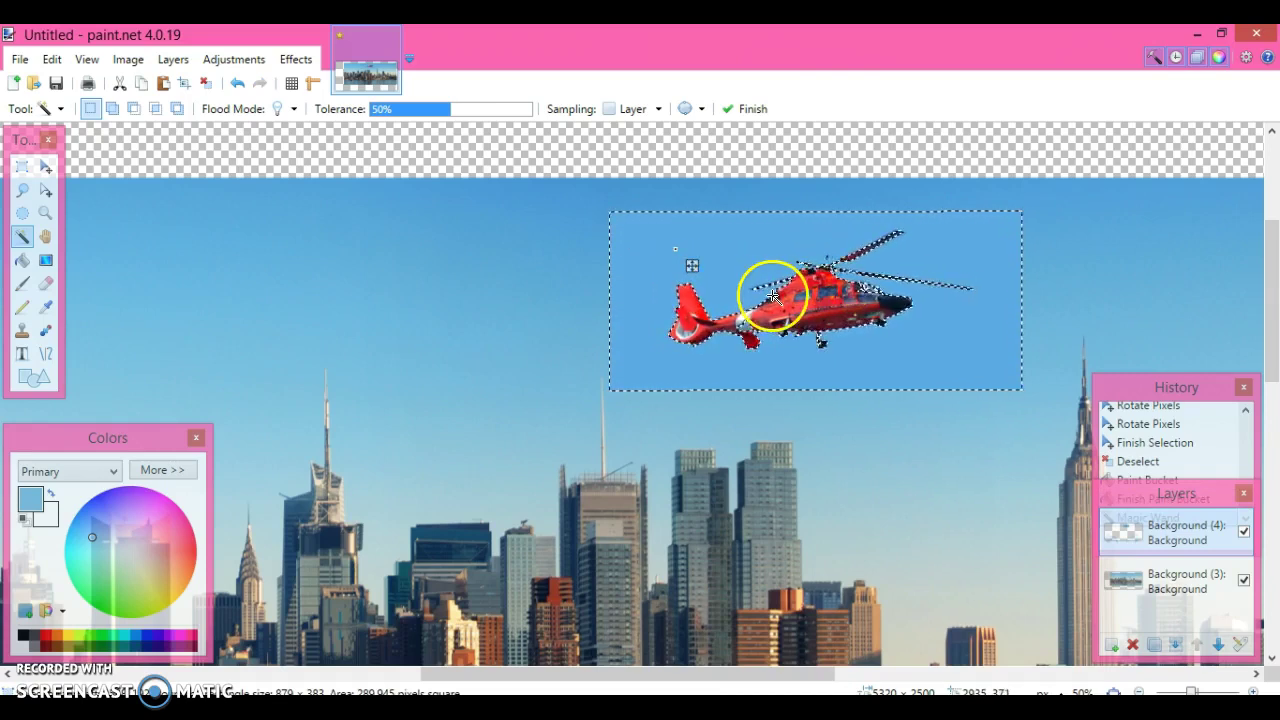
click(706, 283)
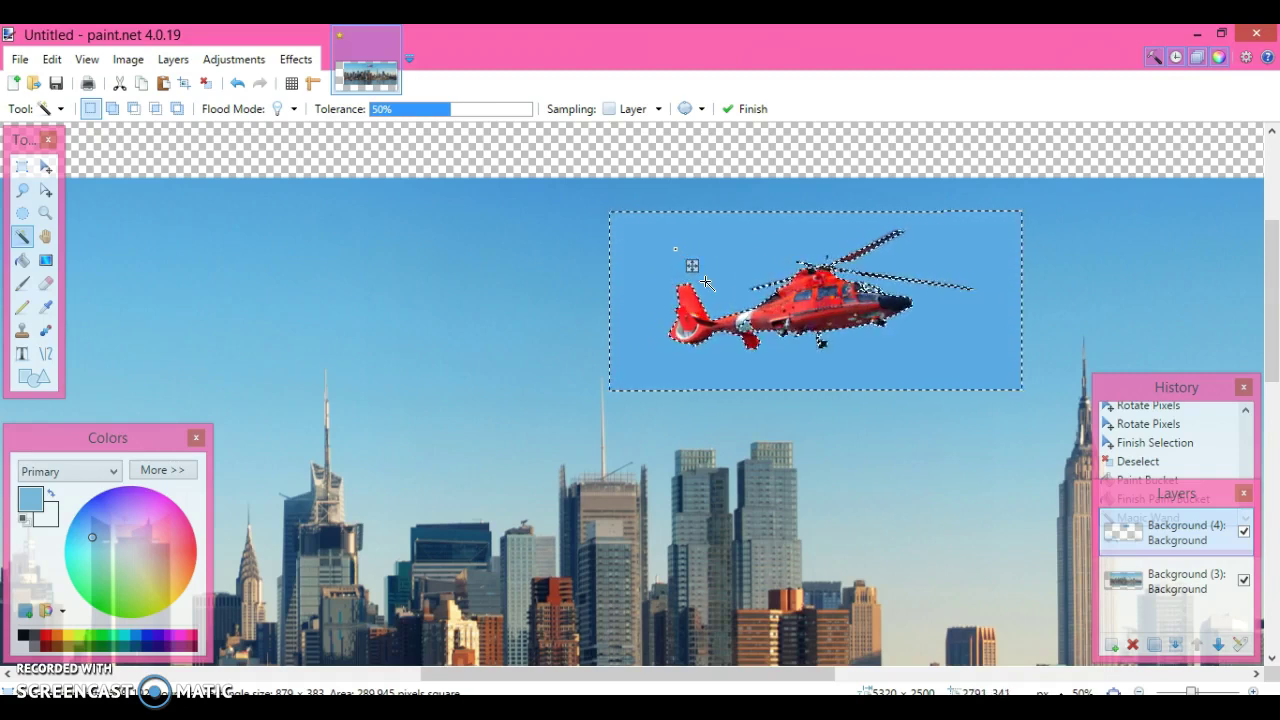
click(416, 108)
key(ctrl+d)
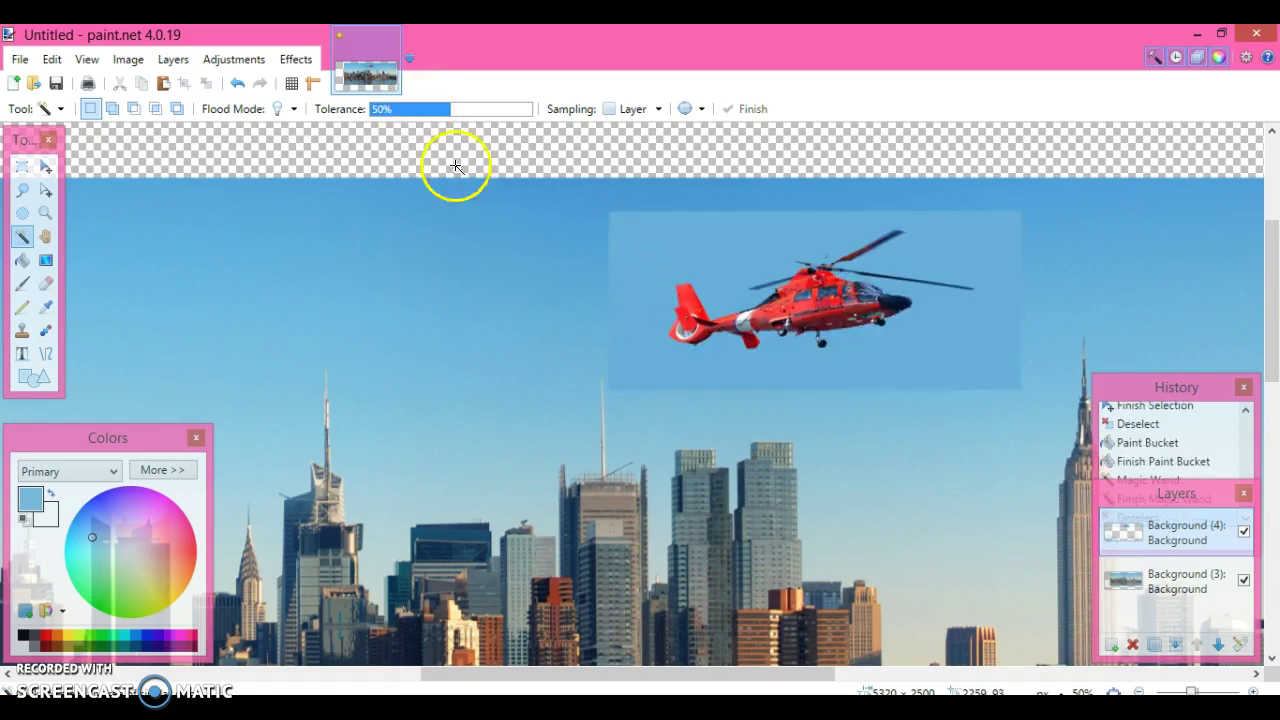
Test Magic Wand selections of the blue box at lower and 62% tolerance, undoing the erase.
click(431, 110)
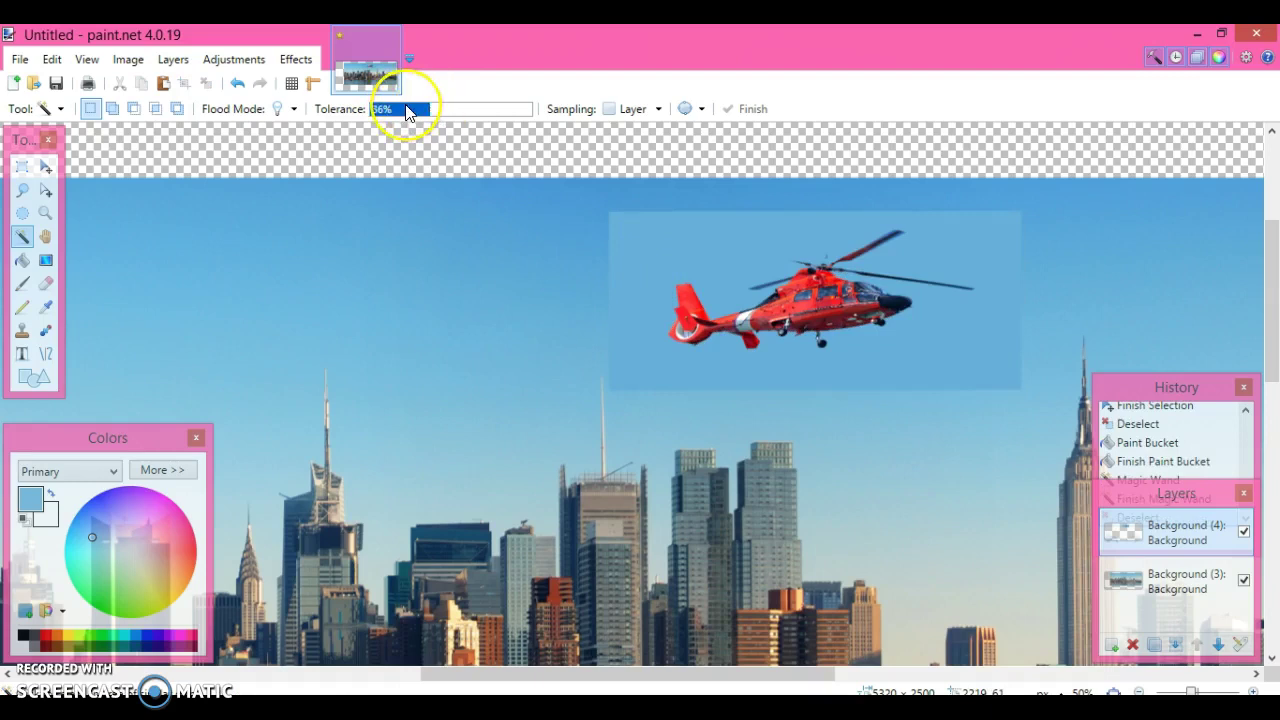
click(676, 260)
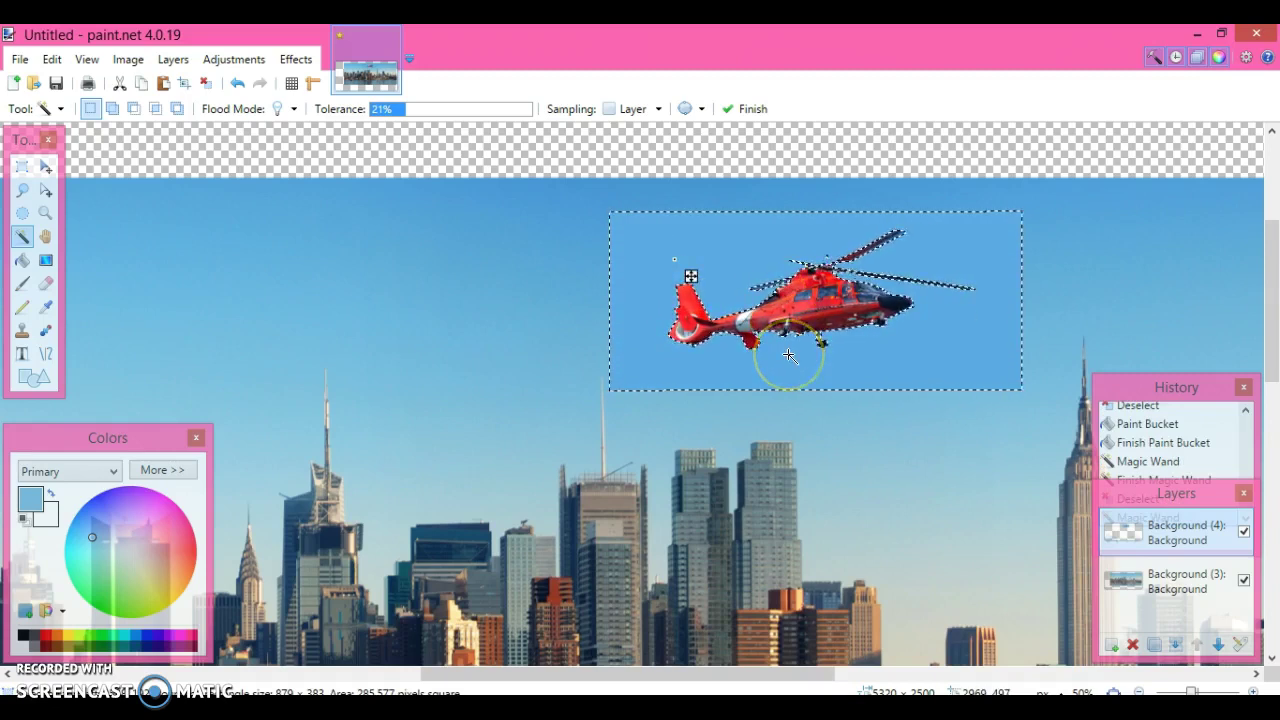
click(598, 190)
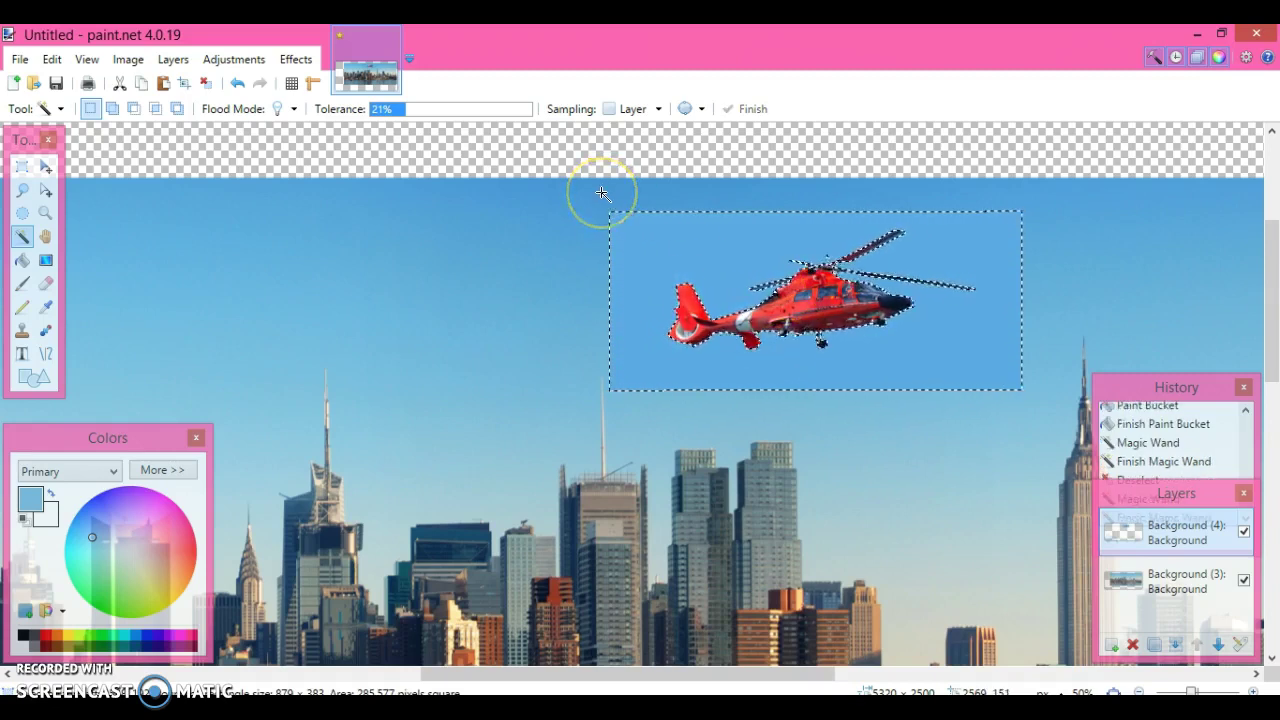
key(ctrl+y)
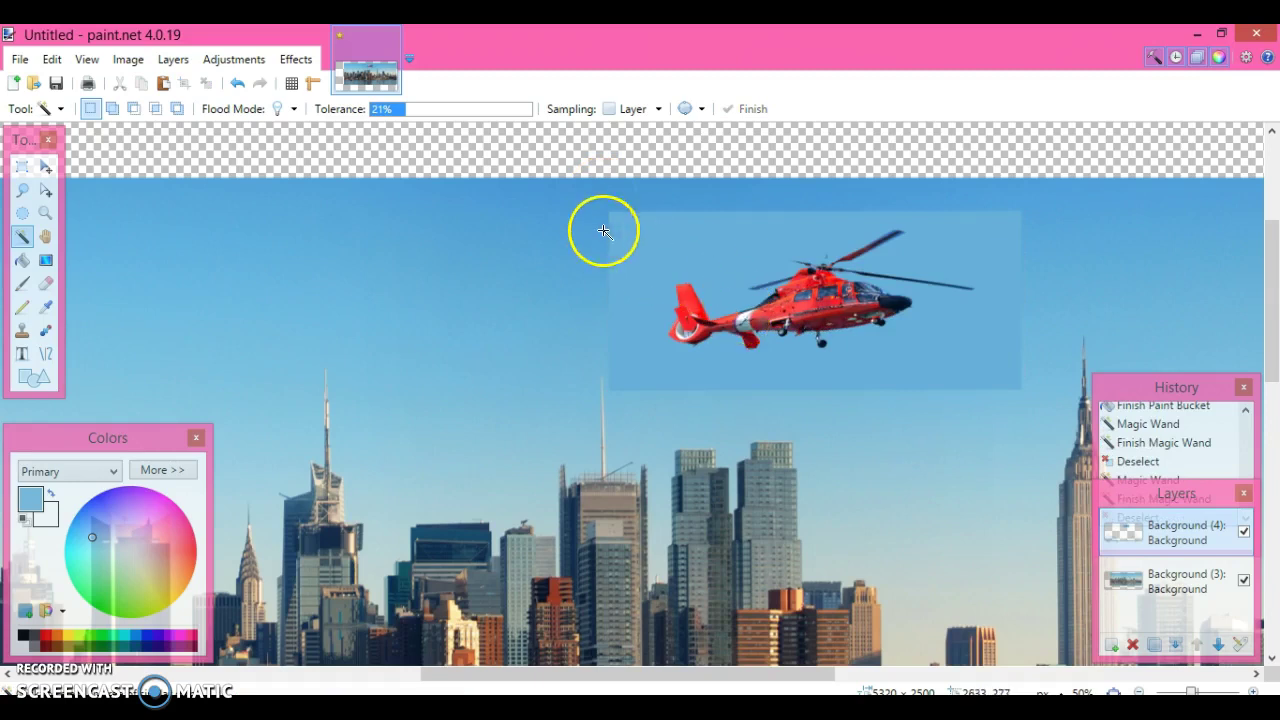
click(471, 117)
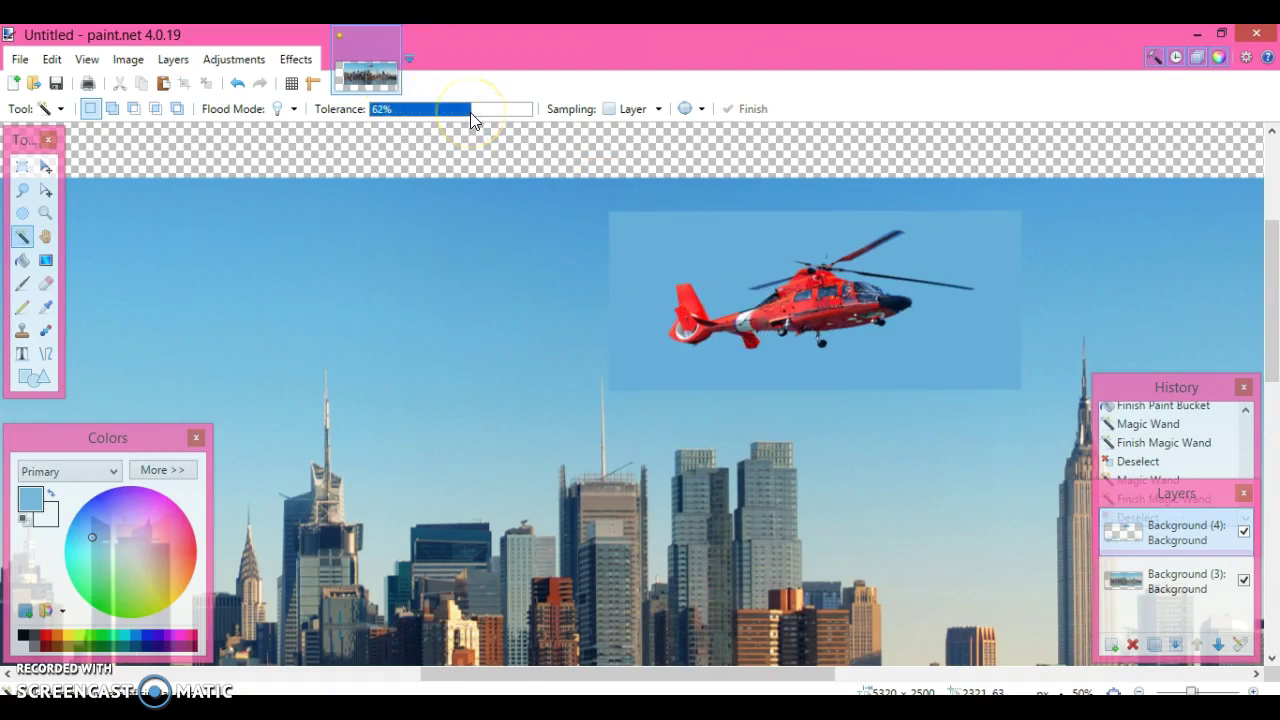
click(694, 237)
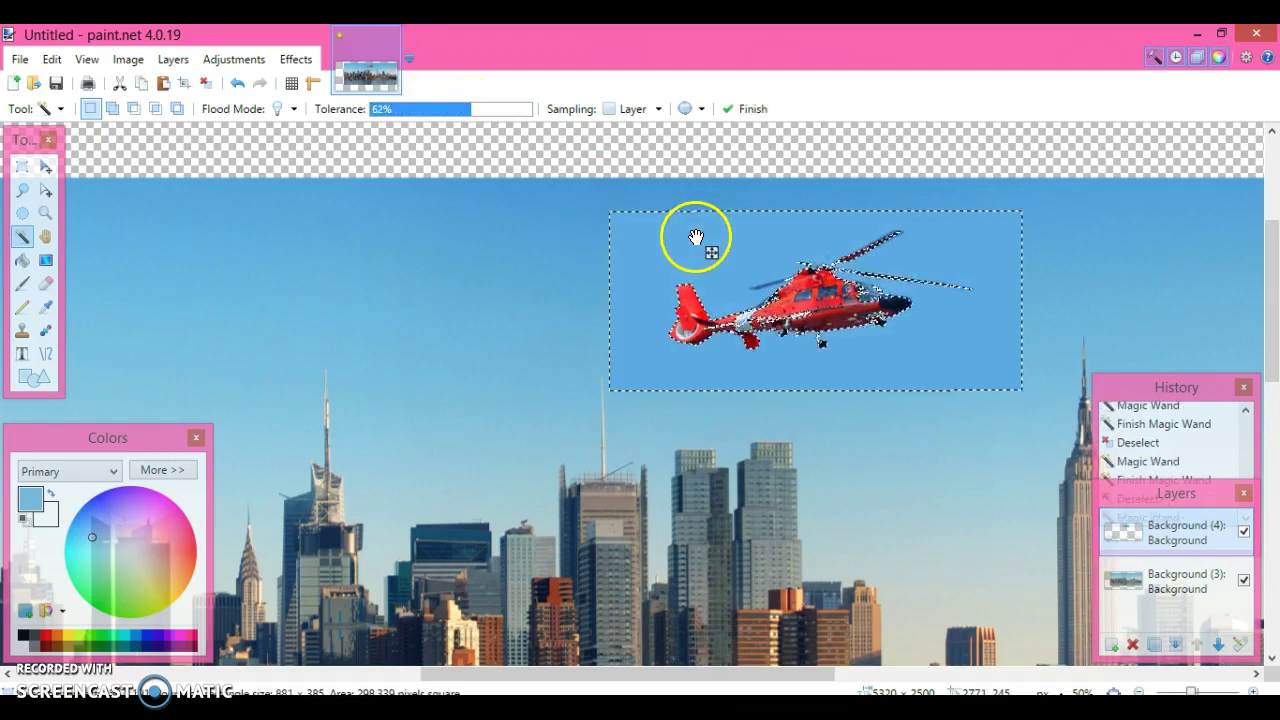
key(Delete)
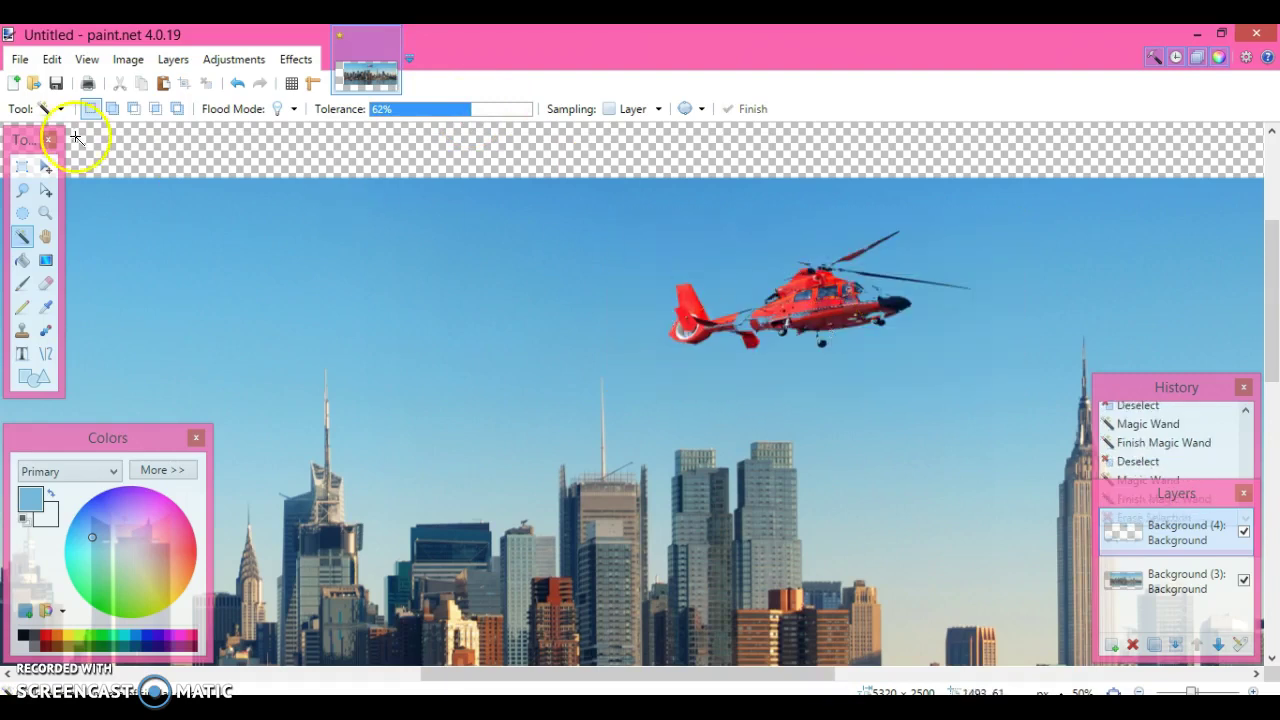
click(52, 60)
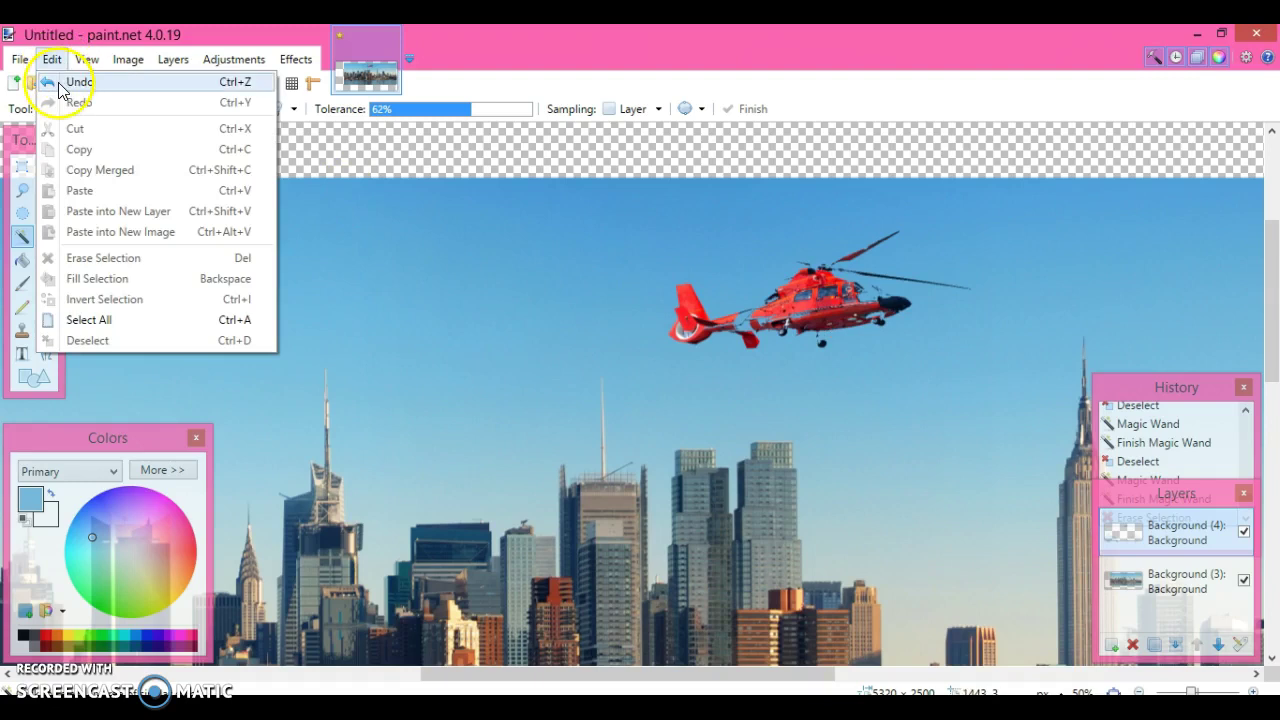
click(62, 82)
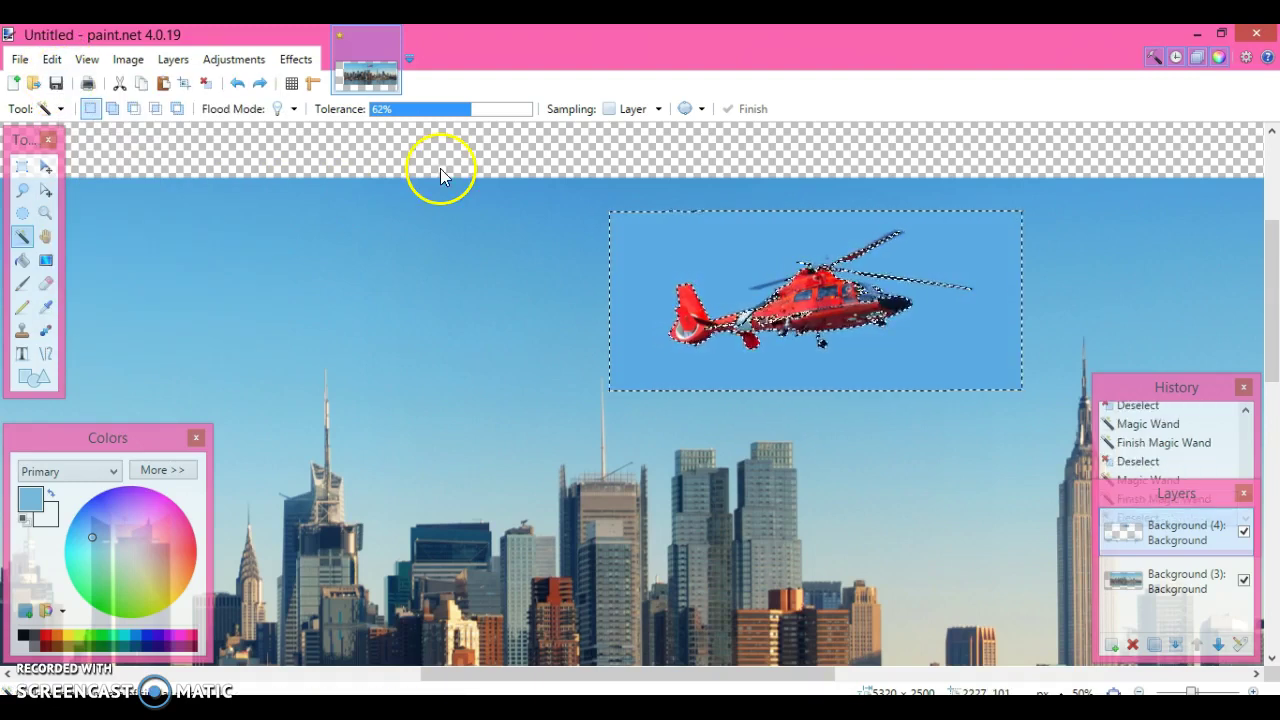
key(ctrl+d)
At 18% tolerance, select the light-blue box around the helicopter and delete it.
click(398, 113)
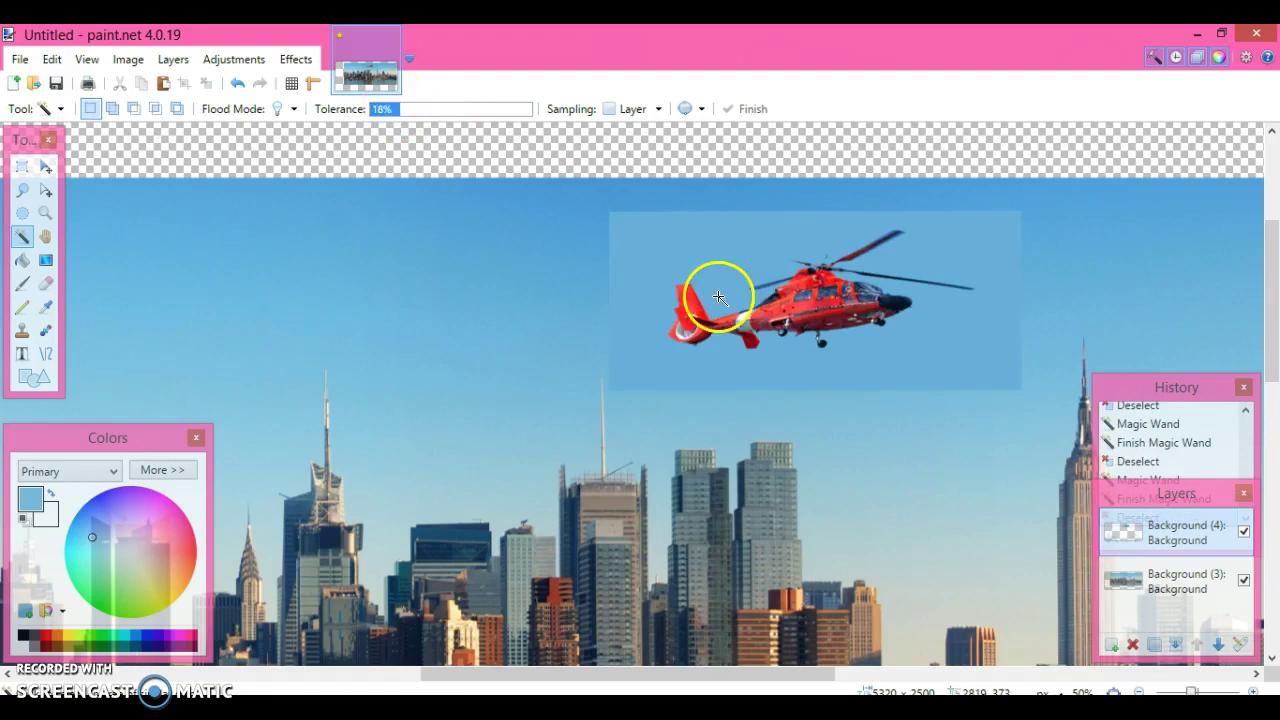
click(730, 264)
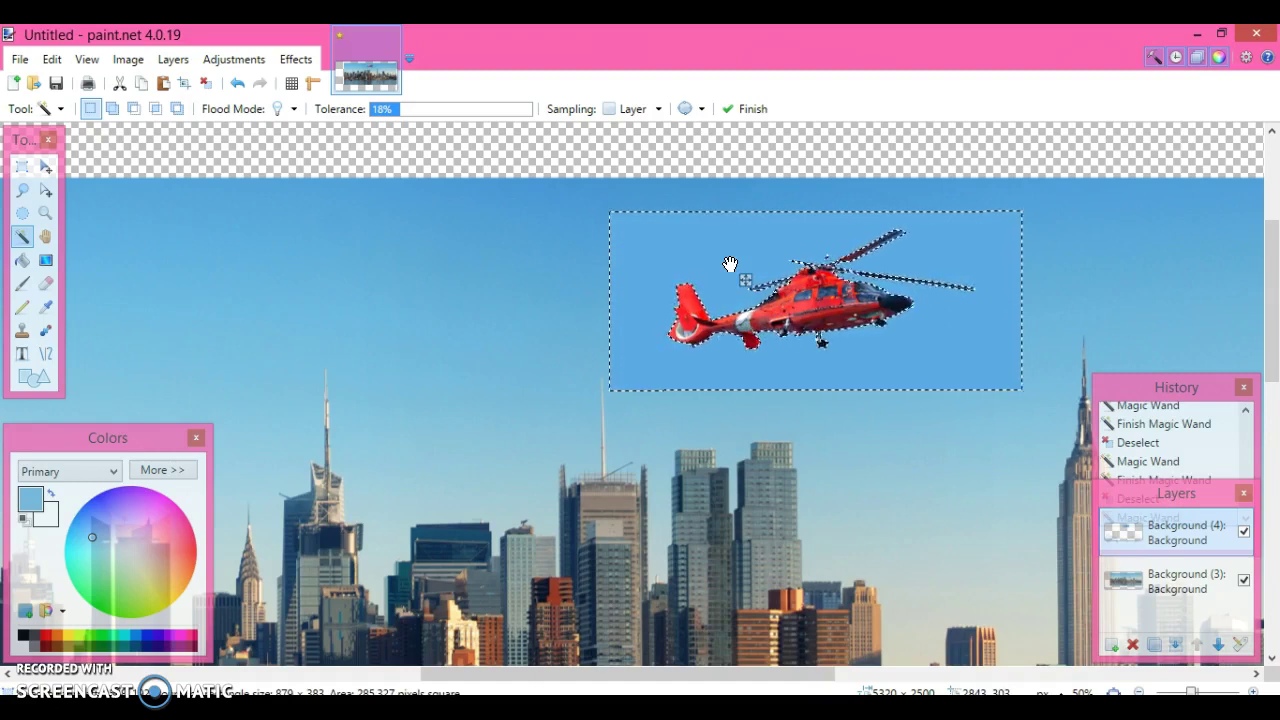
key(Delete)
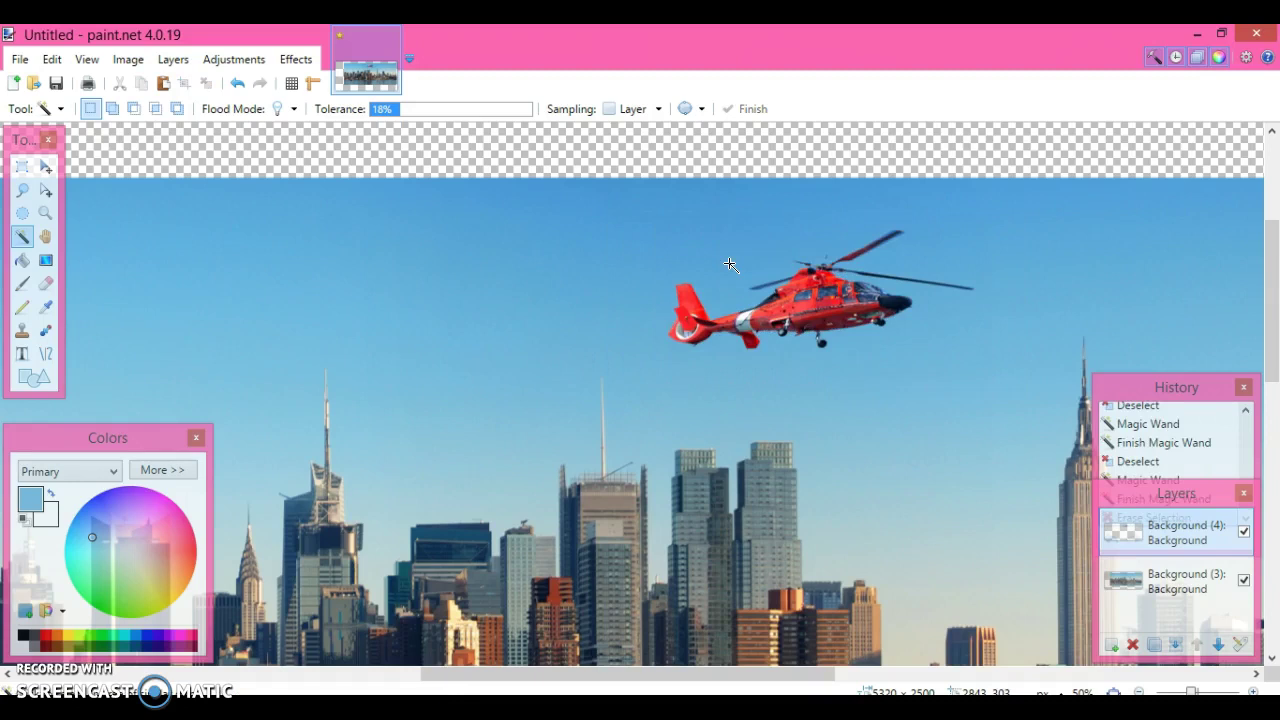
Zoom out to 25% and nudge the cut-out helicopter into clear sky above the buildings.
click(45, 168)
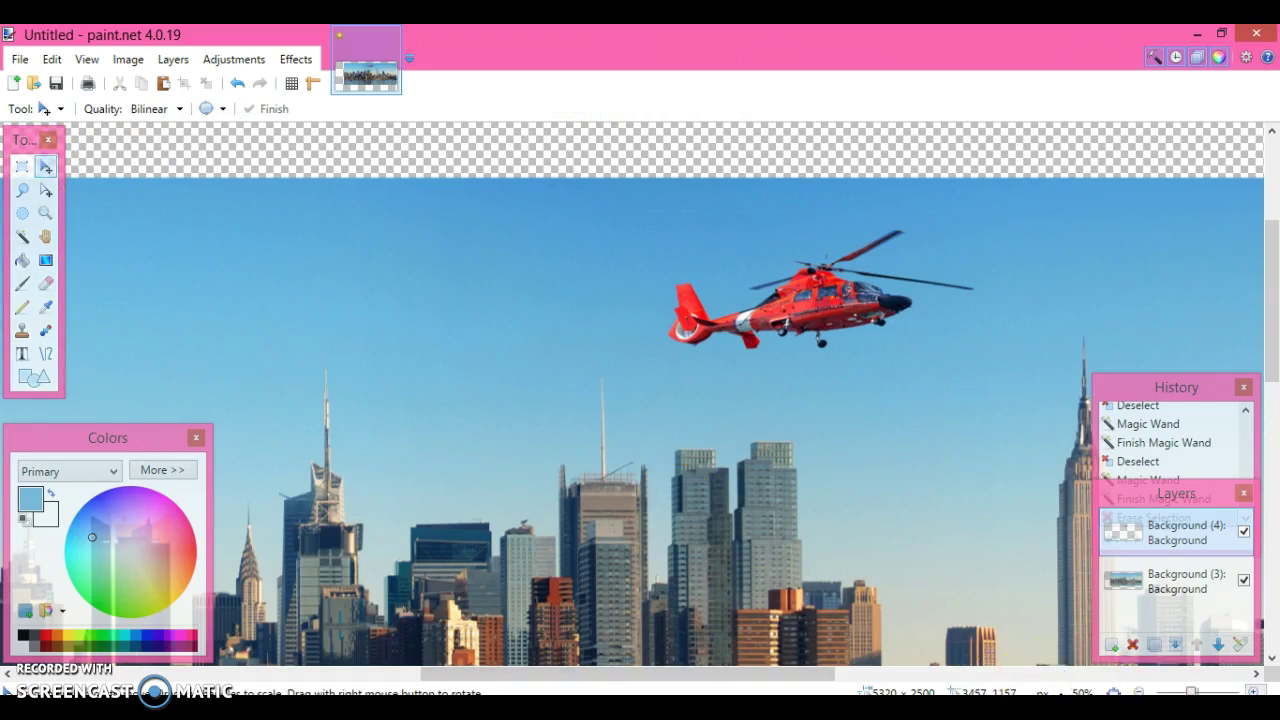
click(1140, 692)
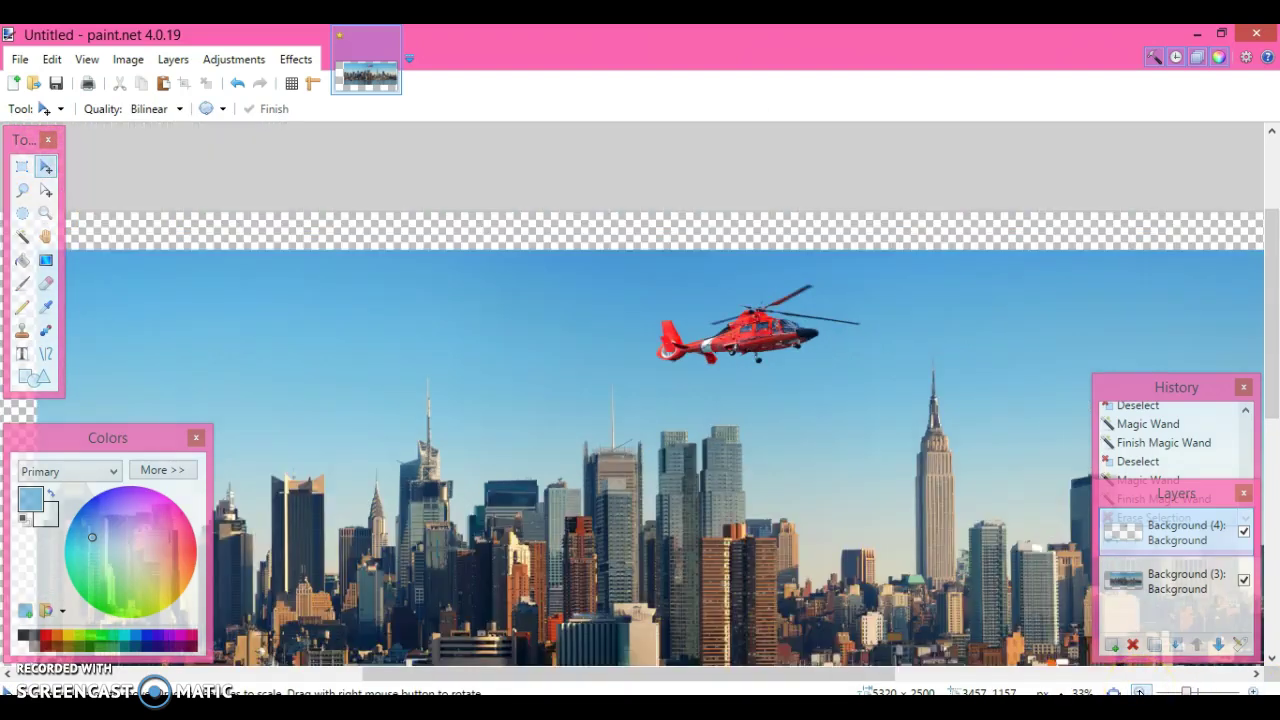
click(1140, 692)
drag(1274, 240, 1270, 300)
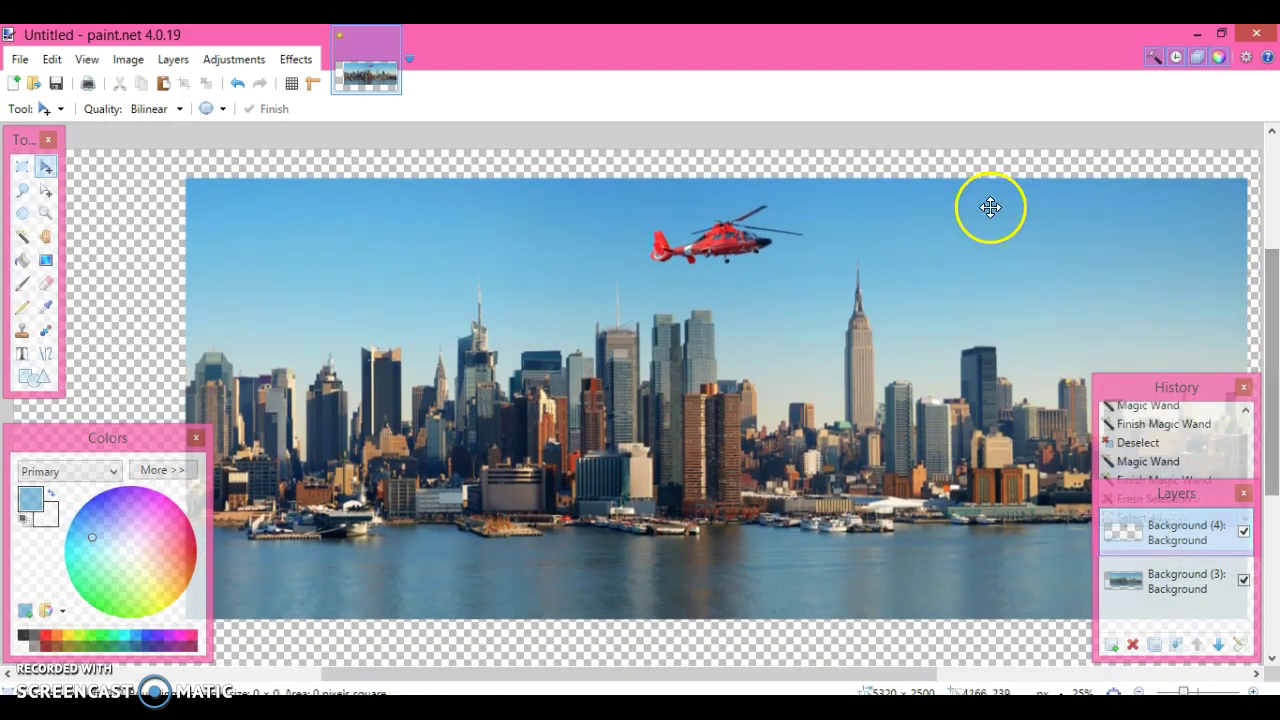
key(ctrl+a)
drag(748, 258, 733, 247)
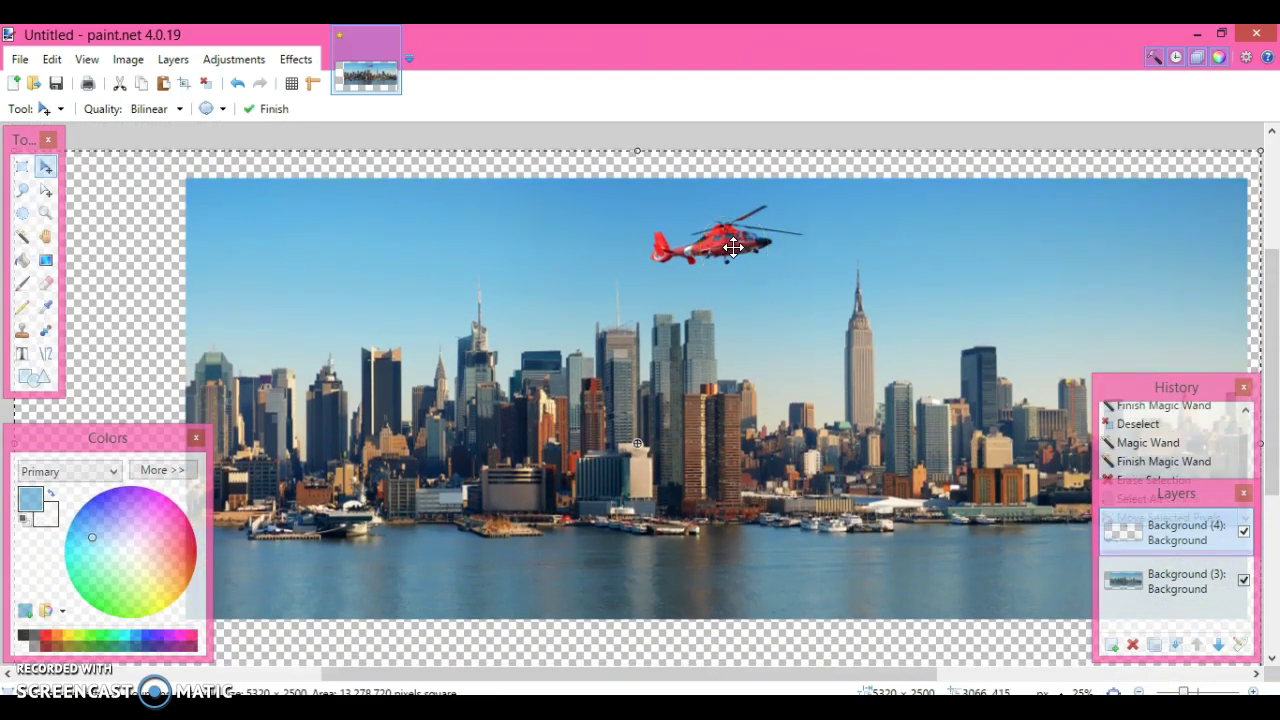
click(498, 249)
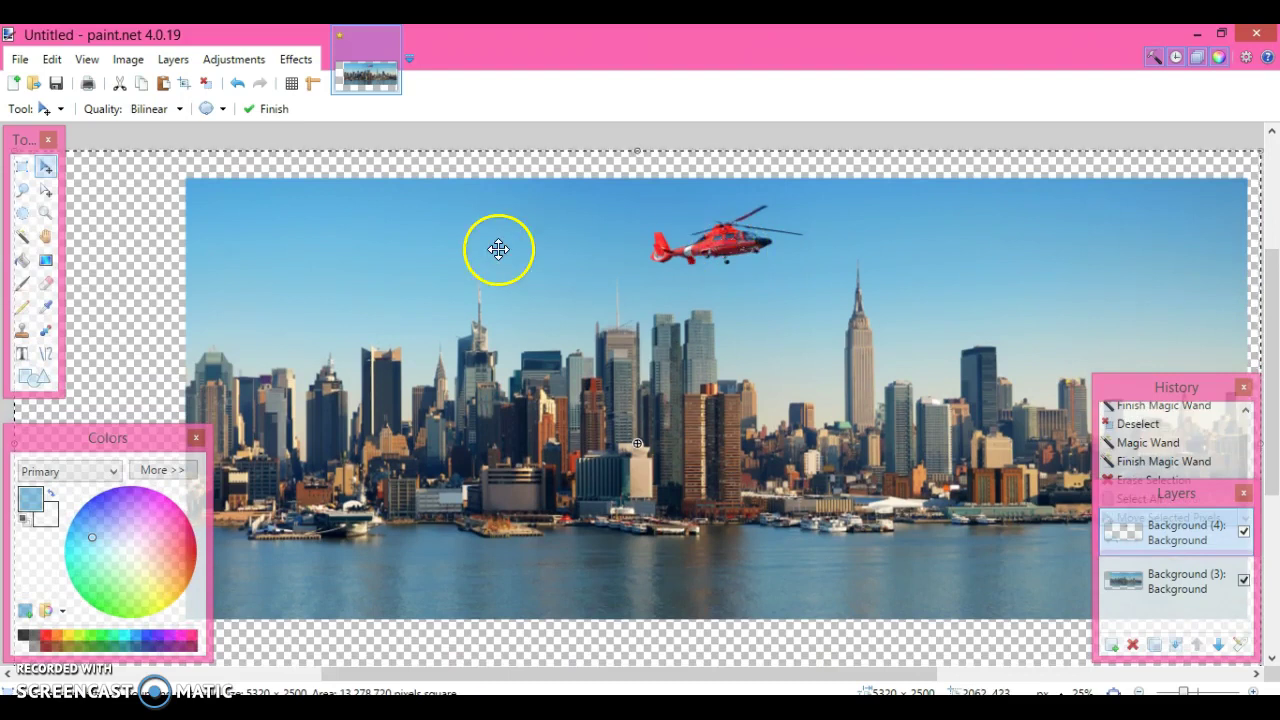
key(ctrl+y)
key(ctrl+y)
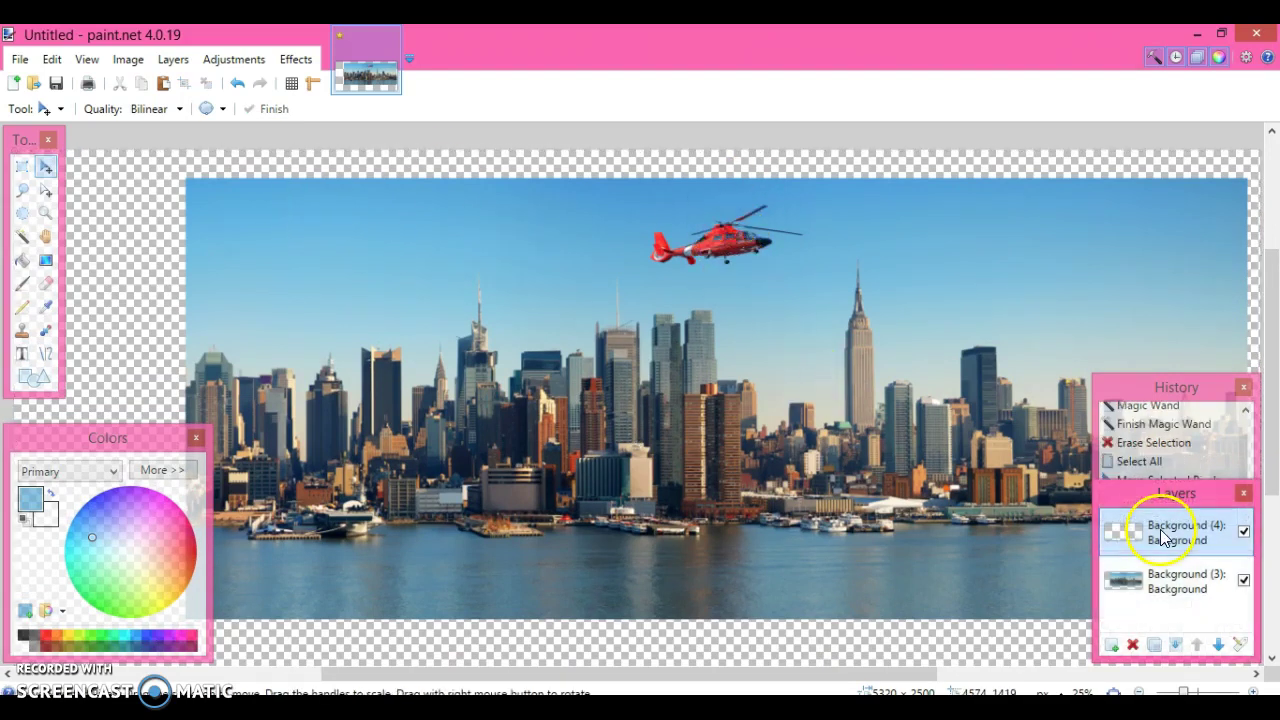
key(ctrl+y)
key(ctrl+y)
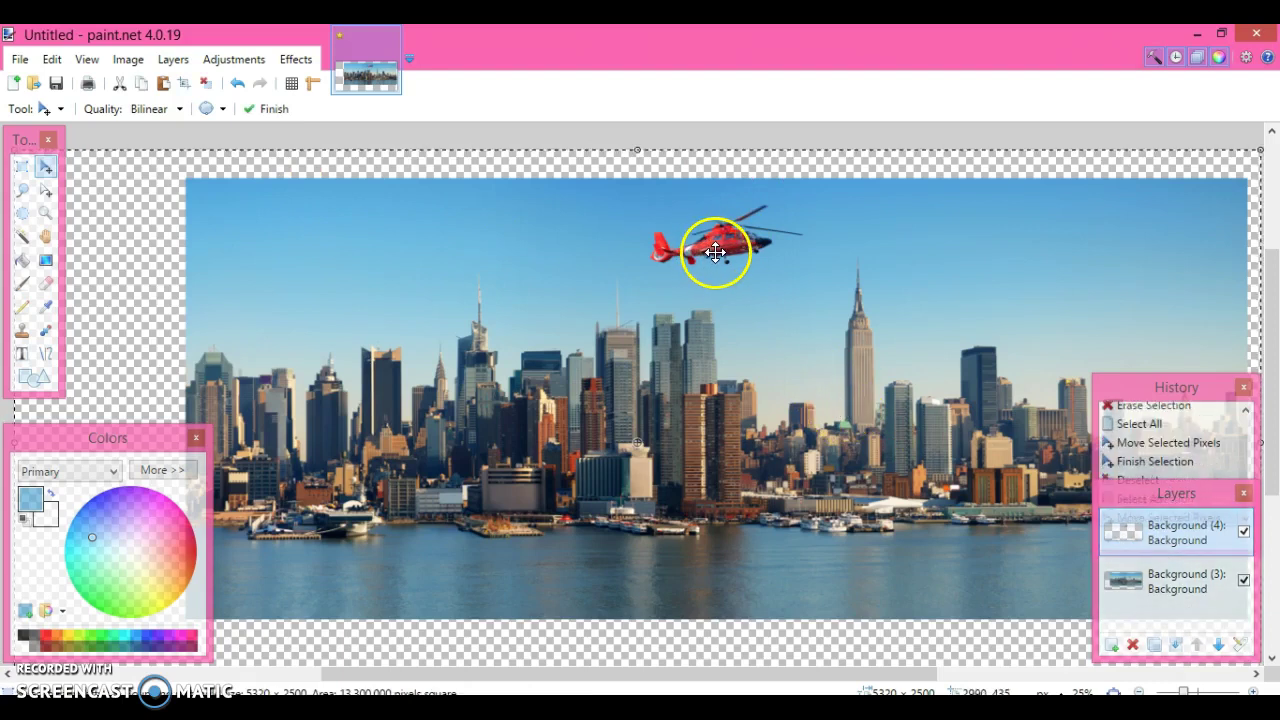
key(ctrl+y)
key(ctrl+y)
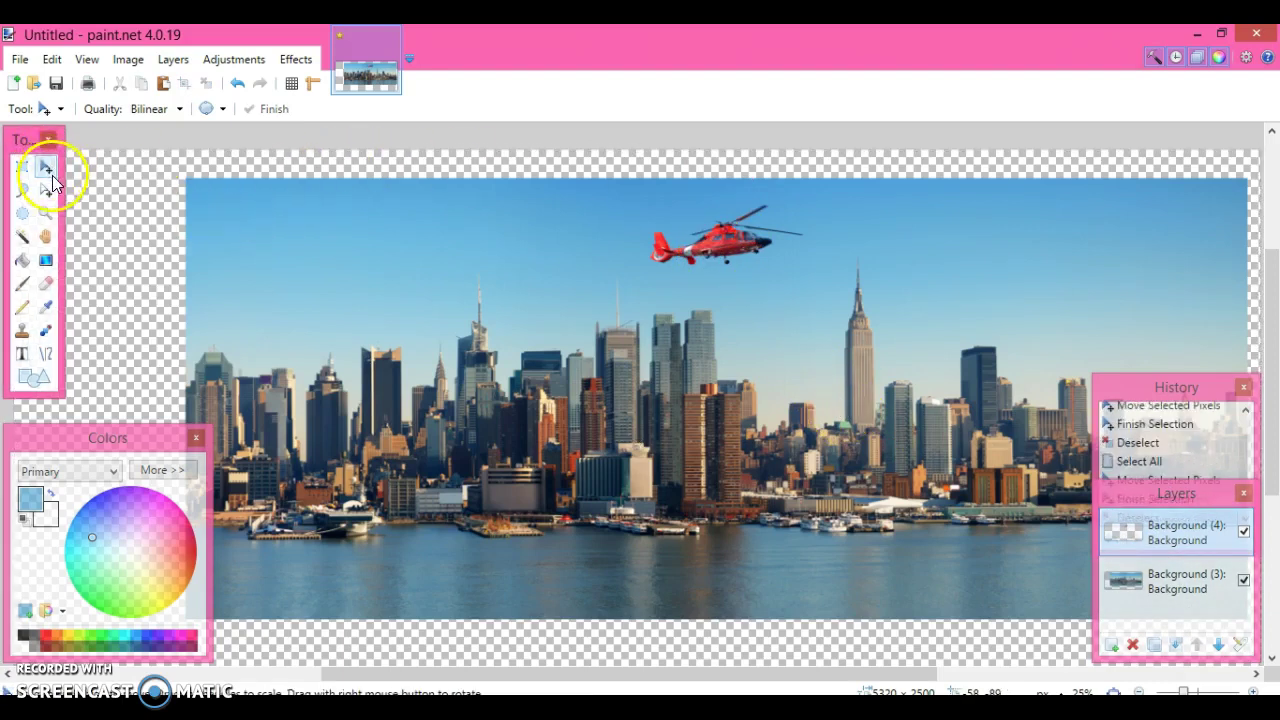
click(46, 189)
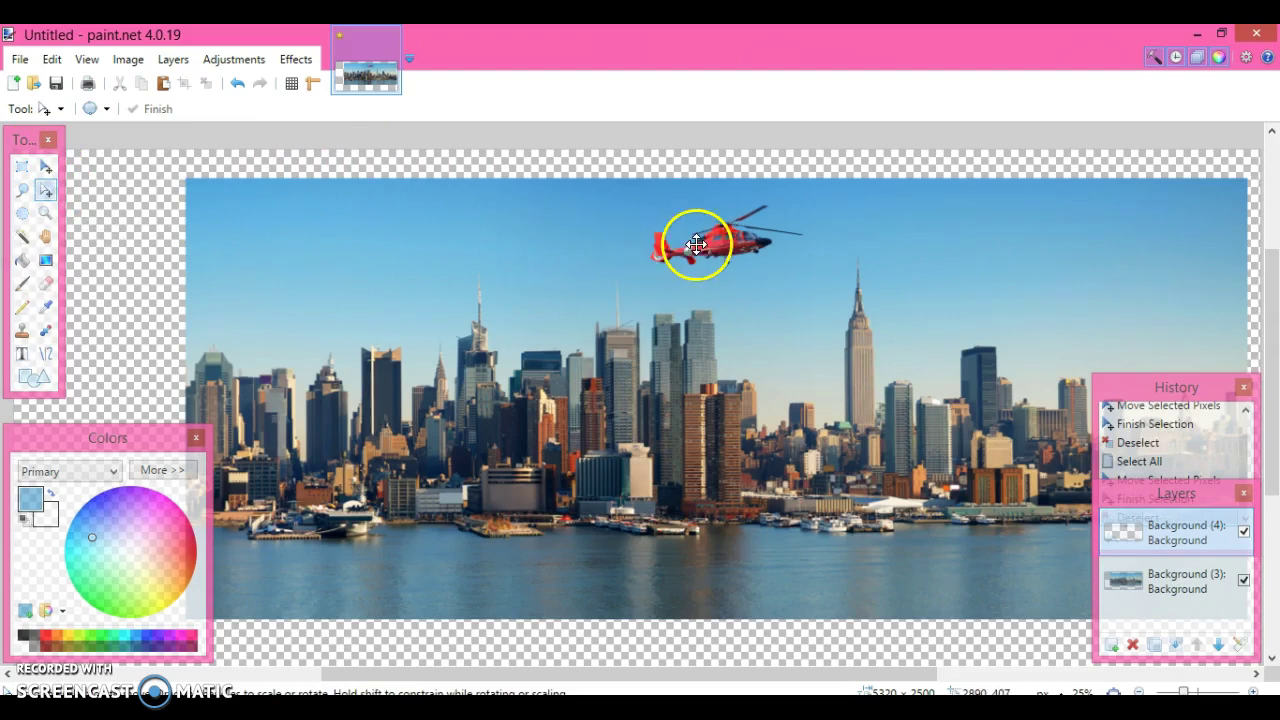
key(ctrl+y)
key(ctrl+y)
key(ctrl+y)
key(ctrl+y)
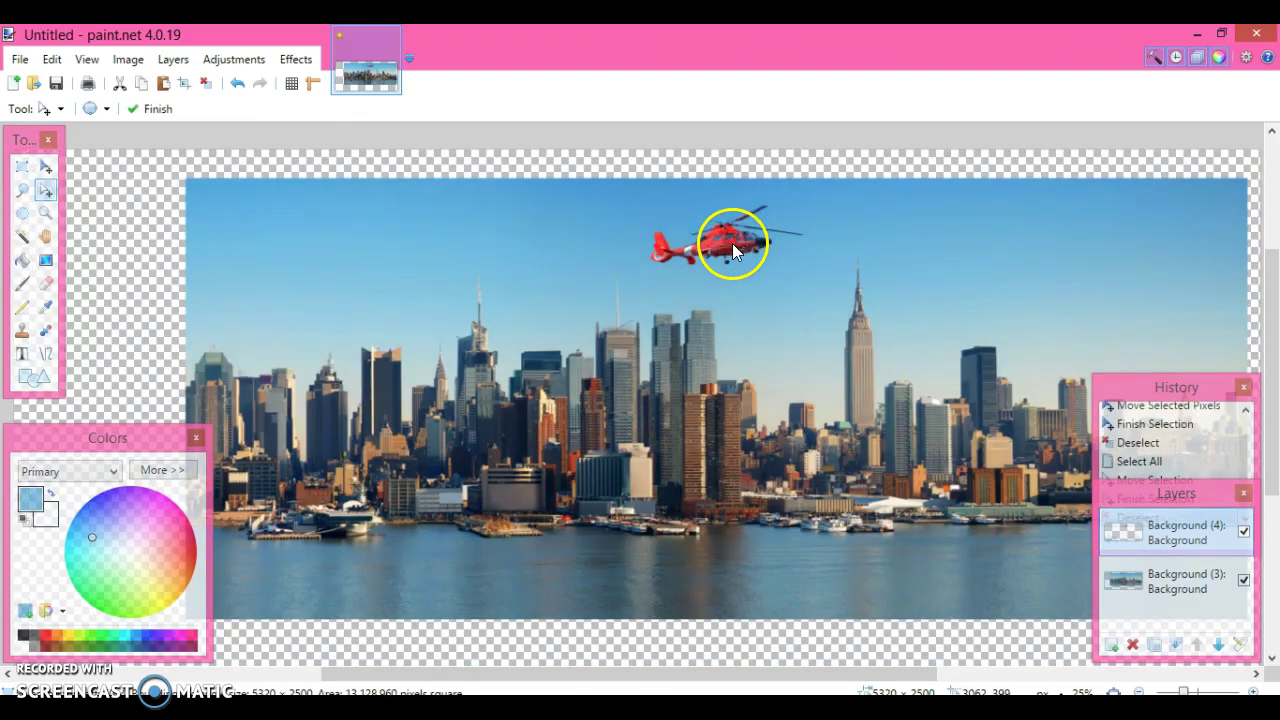